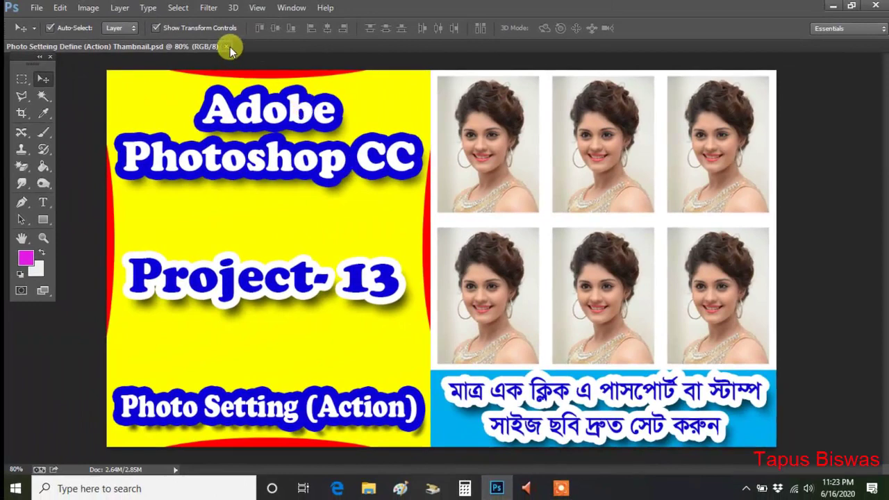
# - Close the thumbnail document, open 3e9dd0a44a7054d4368cca7beb2b7be8.jpg, and select the Crop tool
pyautogui.click(227, 46)
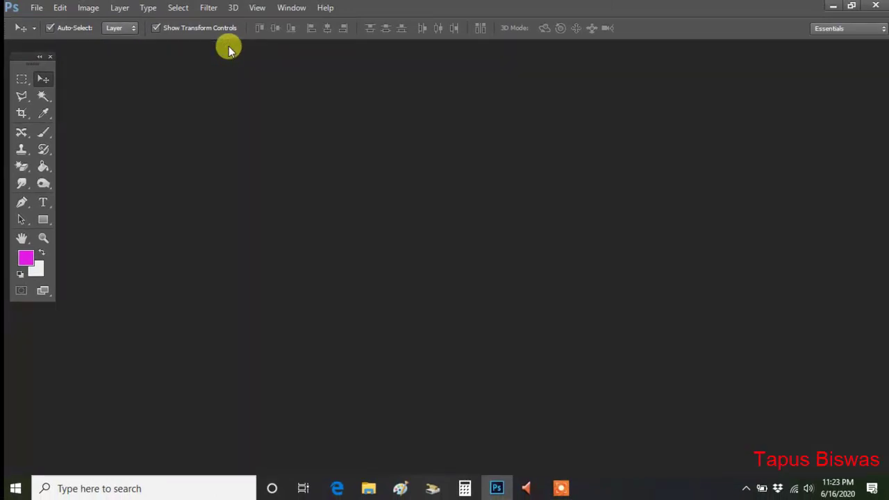
pyautogui.click(38, 8)
pyautogui.click(46, 35)
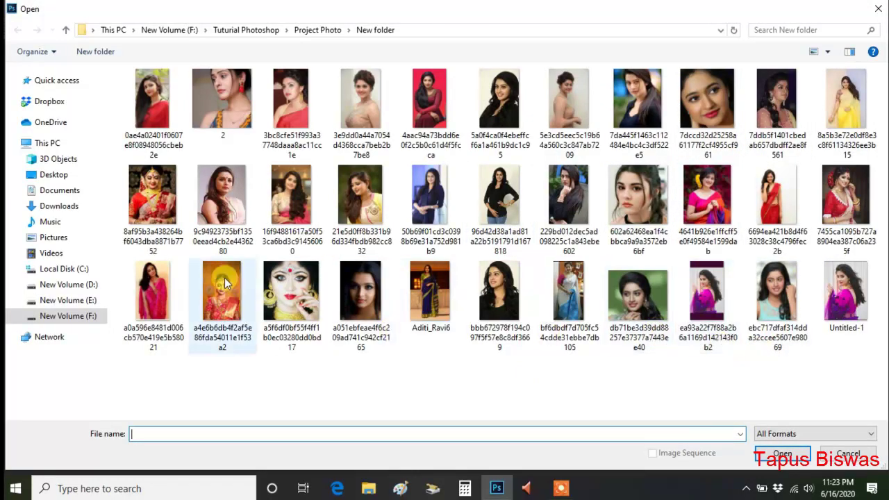
pyautogui.click(362, 139)
pyautogui.click(774, 455)
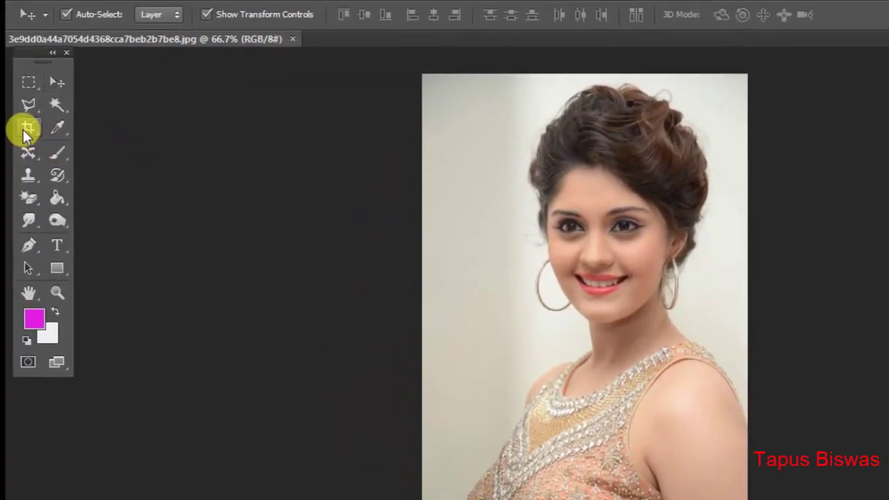
pyautogui.click(28, 127)
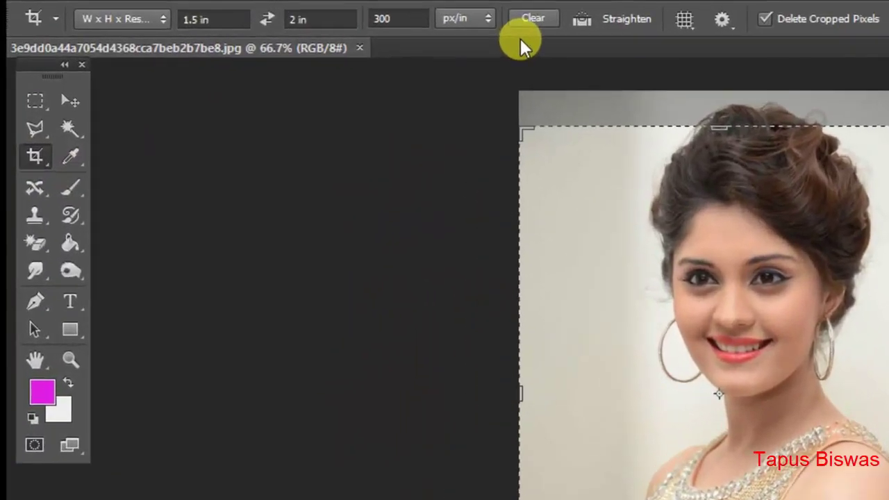
# - Set the crop to W x H x Resolution: 1.5 in by 2 in at 300 px/in
pyautogui.click(434, 15)
pyautogui.click(167, 15)
pyautogui.click(198, 31)
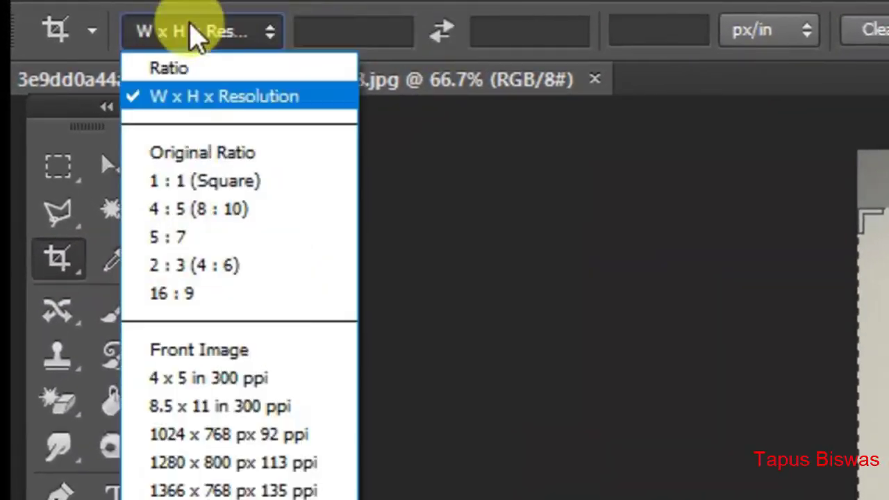
pyautogui.click(182, 99)
pyautogui.click(377, 34)
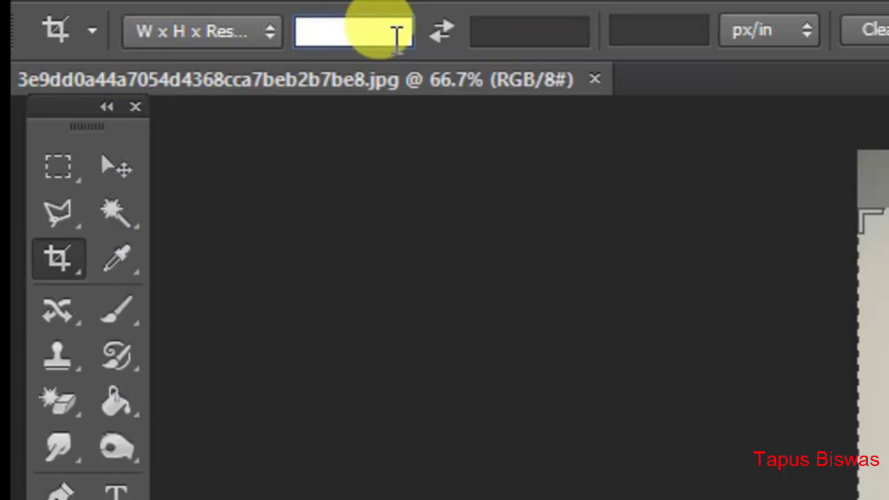
pyautogui.write('1.5')
pyautogui.press('Tab')
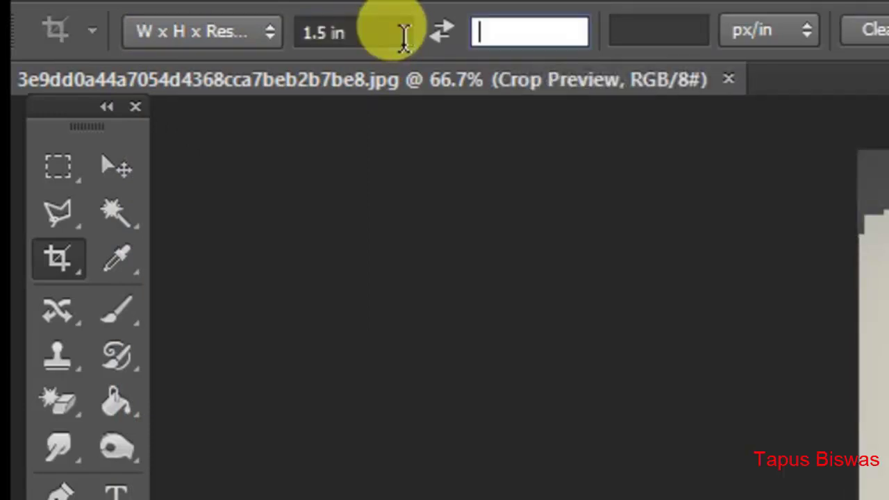
pyautogui.write('2')
pyautogui.press('Tab')
pyautogui.write('300')
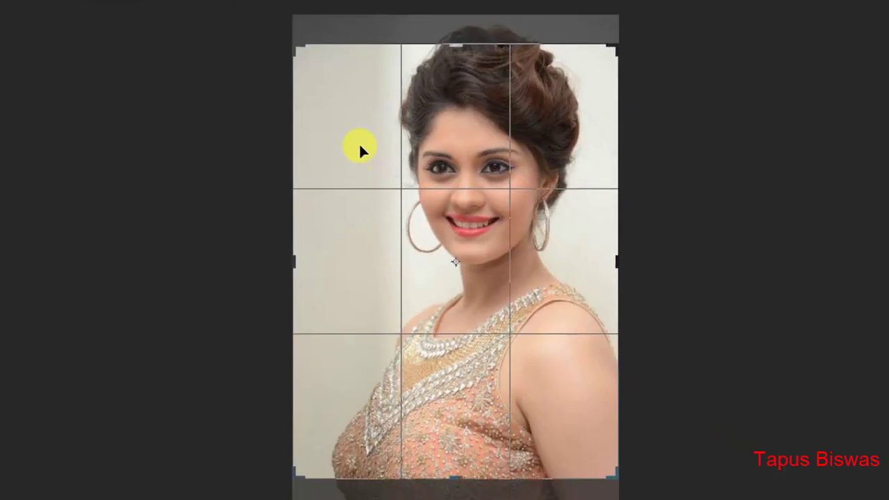
# - Frame the head and shoulders inside the crop box and apply the crop
pyautogui.moveTo(359, 149); pyautogui.dragTo(433, 345)
pyautogui.moveTo(431, 386); pyautogui.dragTo(433, 387)
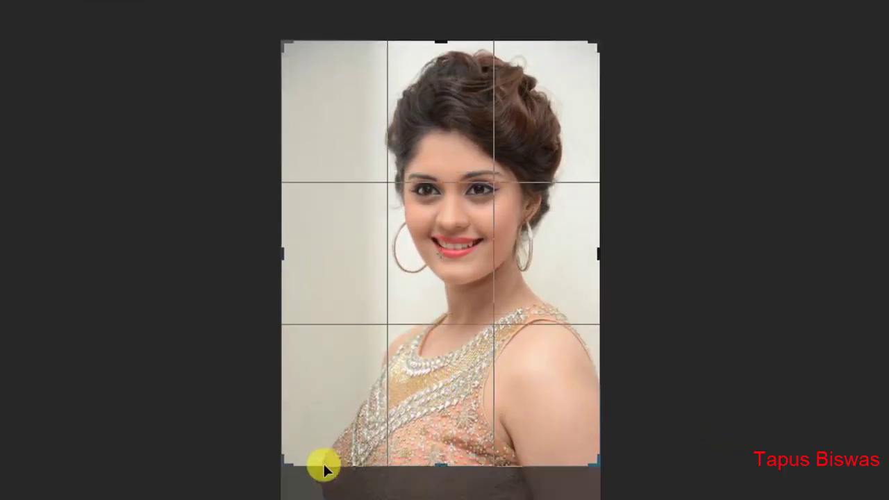
pyautogui.moveTo(282, 460); pyautogui.dragTo(307, 423)
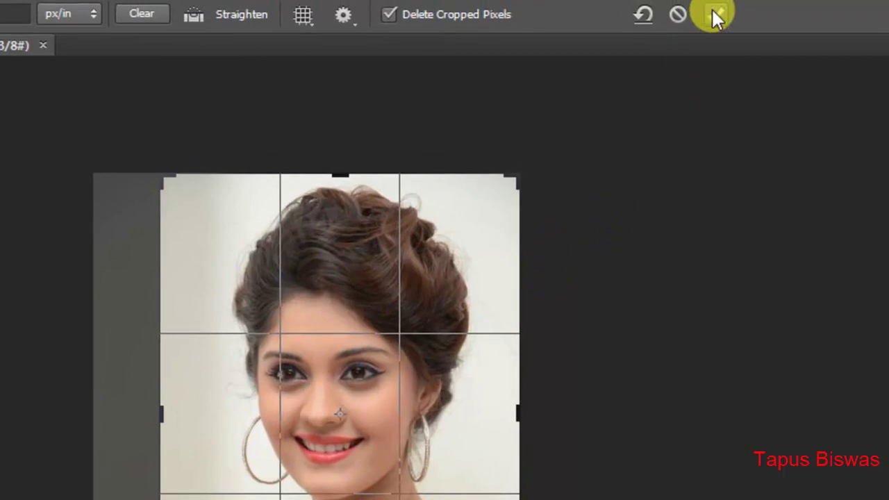
pyautogui.click(716, 17)
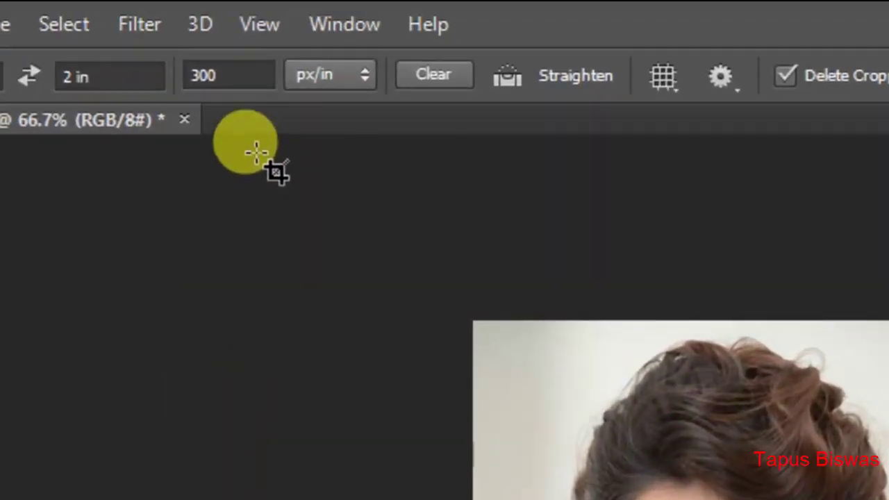
pyautogui.click(345, 20)
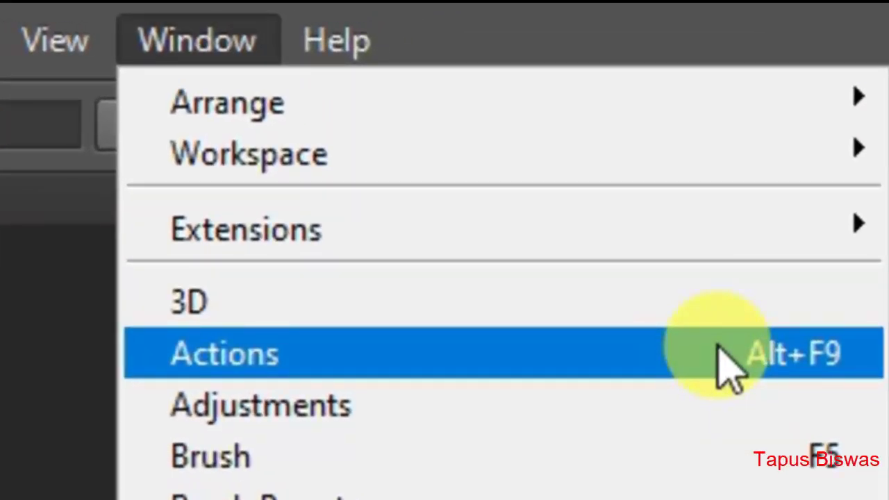
# - In the Actions panel, add a new set named 'Passport Size Photo Setting'
pyautogui.click(726, 364)
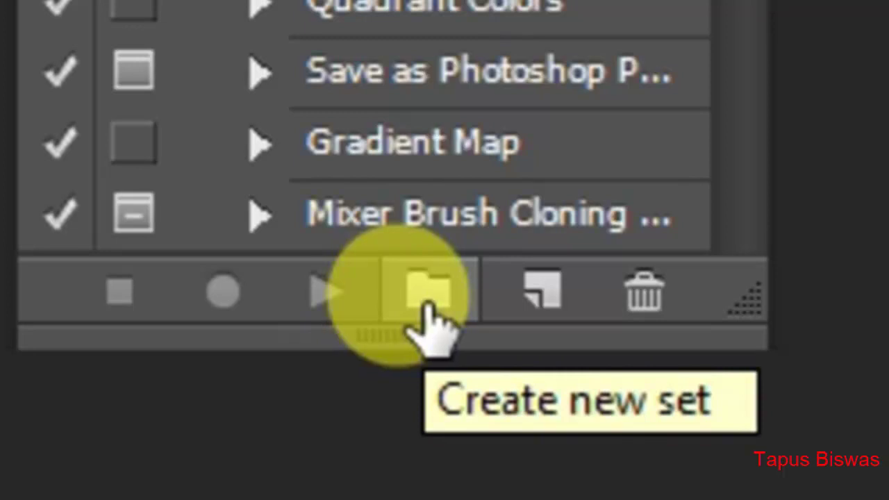
pyautogui.click(425, 304)
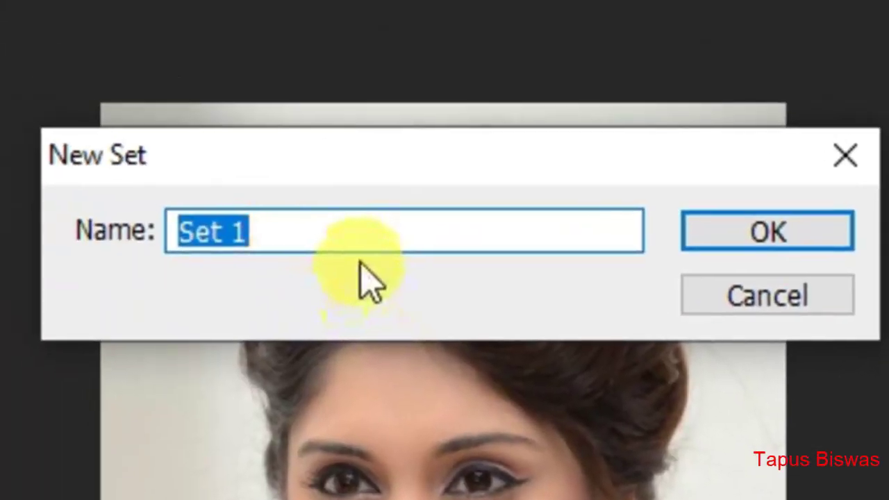
pyautogui.write('P')
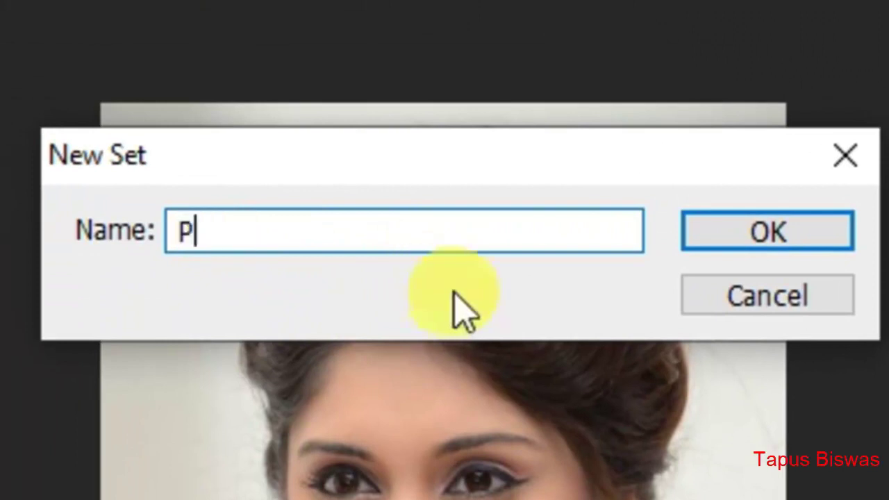
pyautogui.write('asspor')
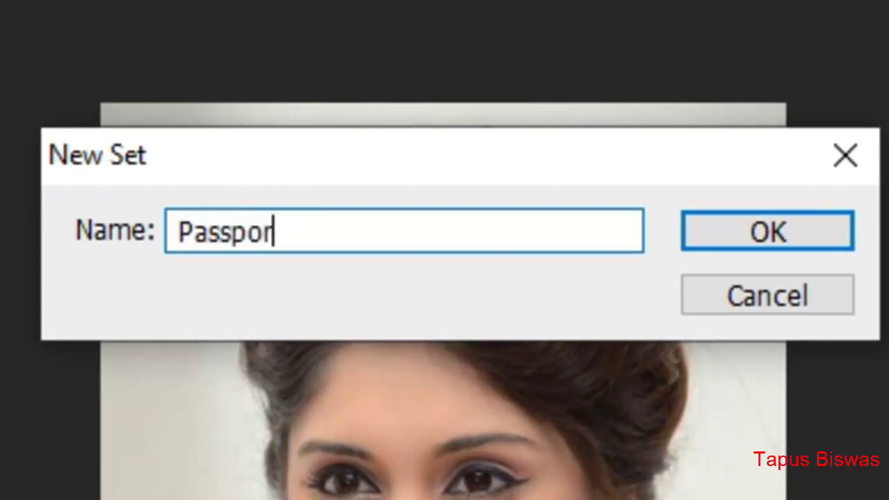
pyautogui.write('t Size Photos')
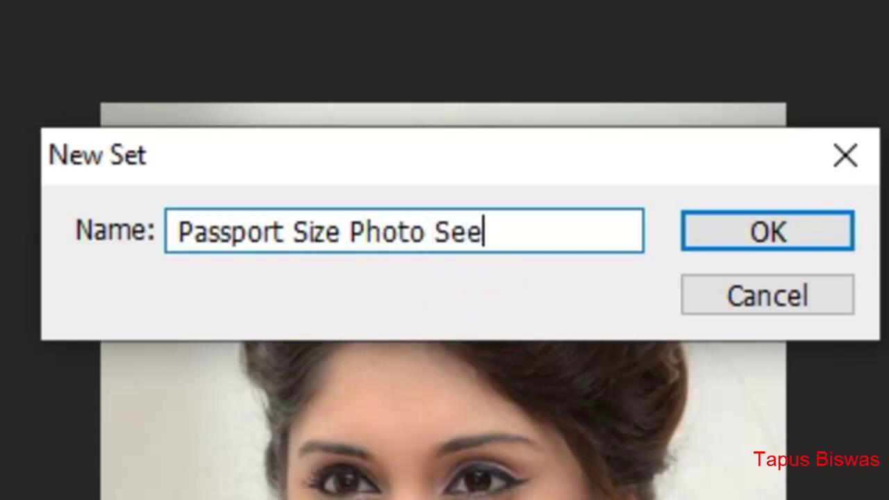
pyautogui.write('eeting')
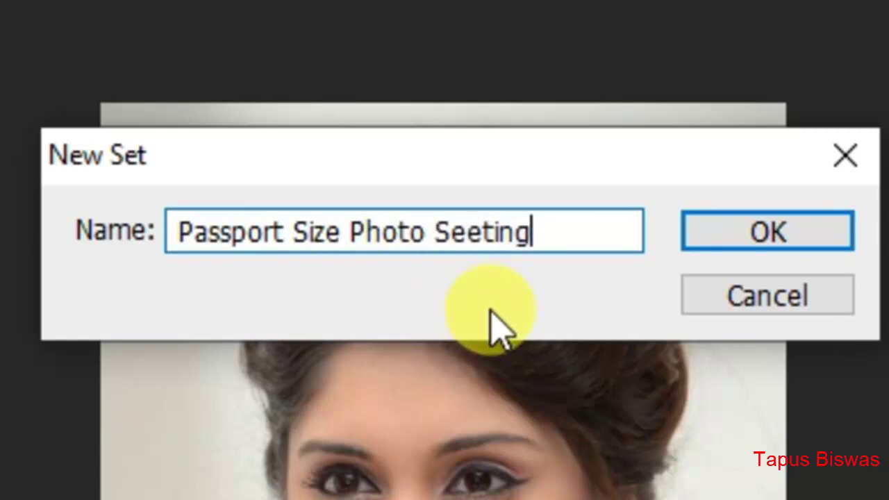
pyautogui.press('BackSpace')
pyautogui.press('BackSpace')
pyautogui.press('BackSpace')
pyautogui.press('BackSpace')
pyautogui.press('BackSpace')
pyautogui.write('tting')
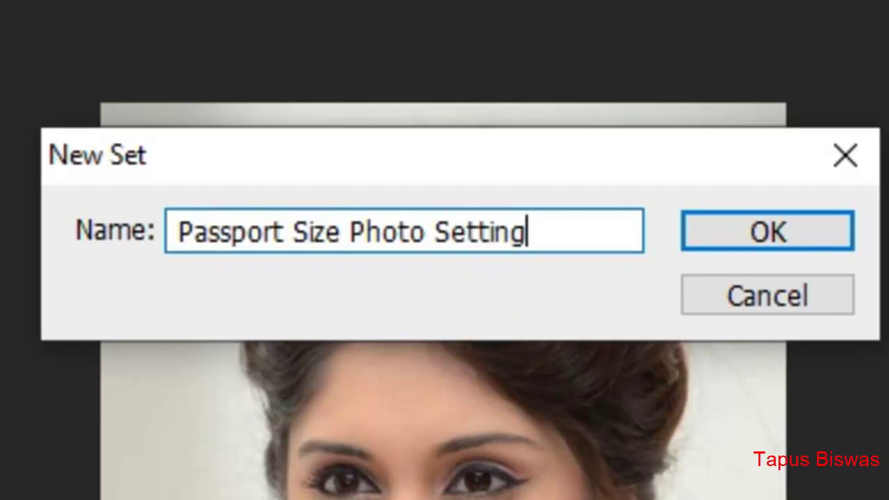
pyautogui.click(806, 231)
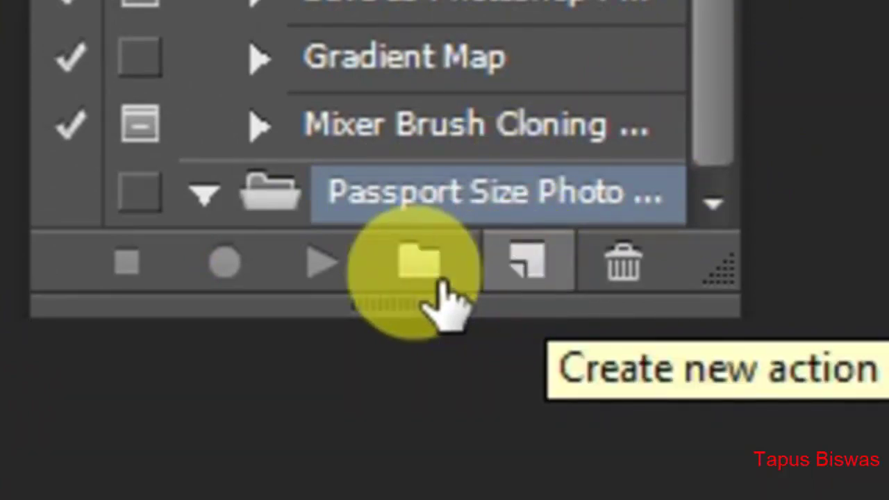
# - Create 'Action 1' in the set with function key F2 as its shortcut
pyautogui.click(522, 267)
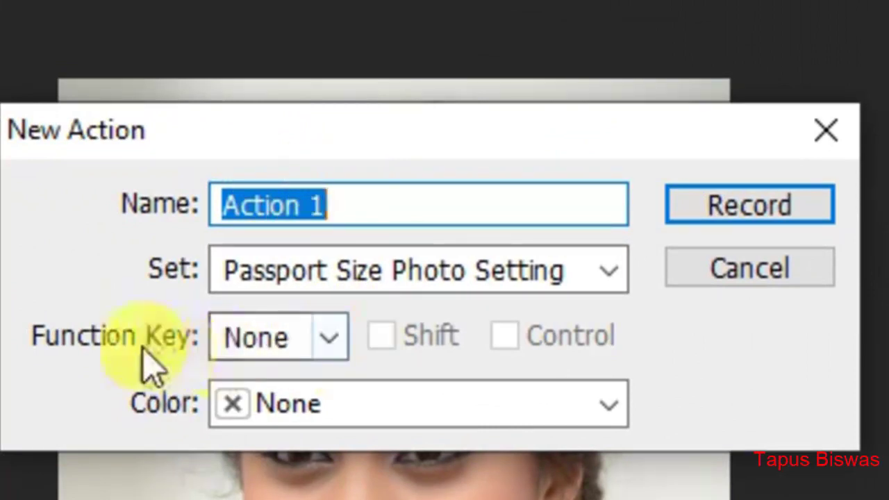
pyautogui.click(298, 353)
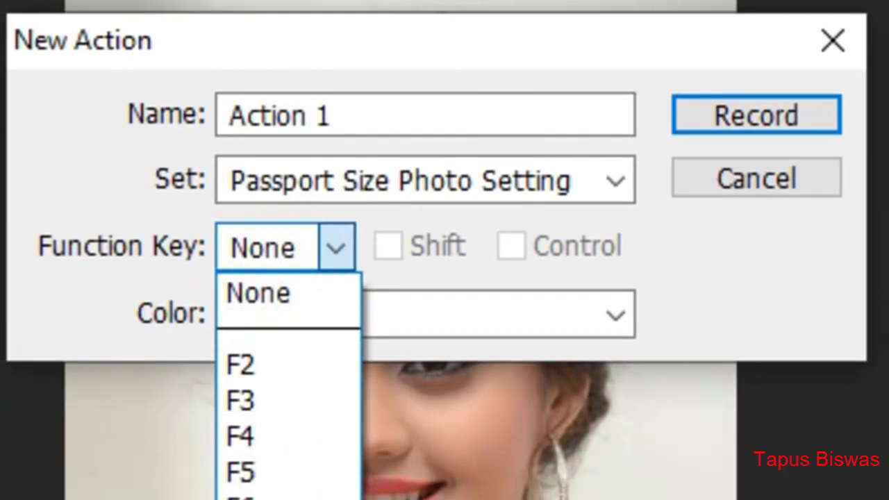
pyautogui.click(258, 364)
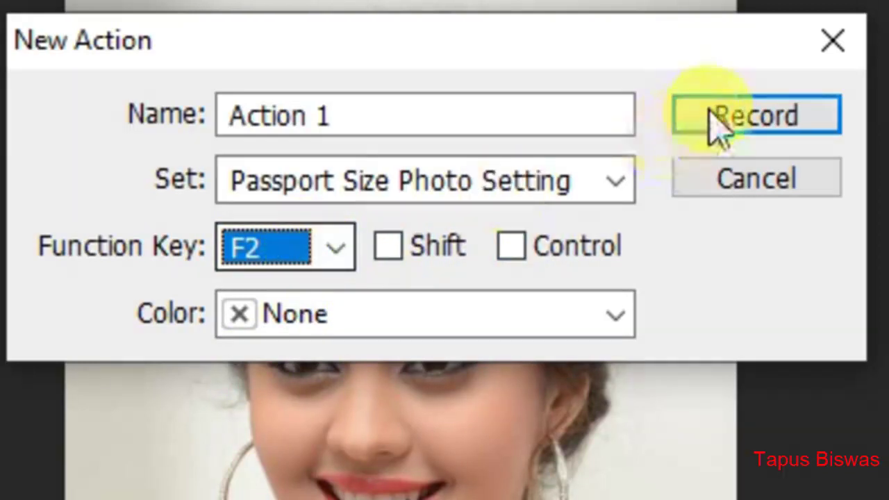
# - Start recording Action 1, then select the entire portrait and copy it
pyautogui.click(750, 120)
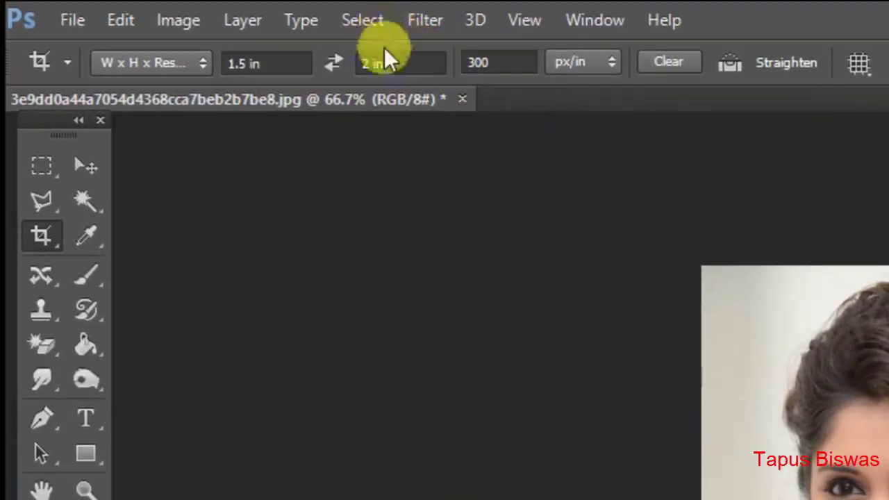
pyautogui.click(363, 20)
pyautogui.click(389, 48)
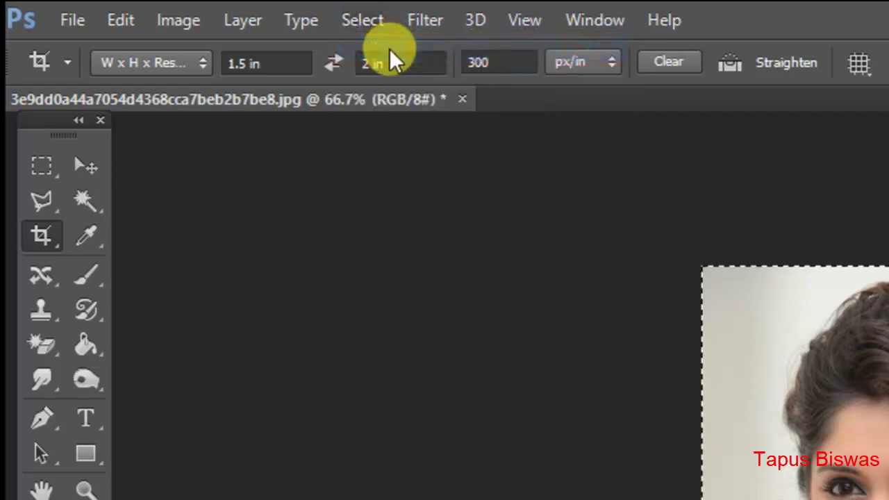
pyautogui.click(120, 20)
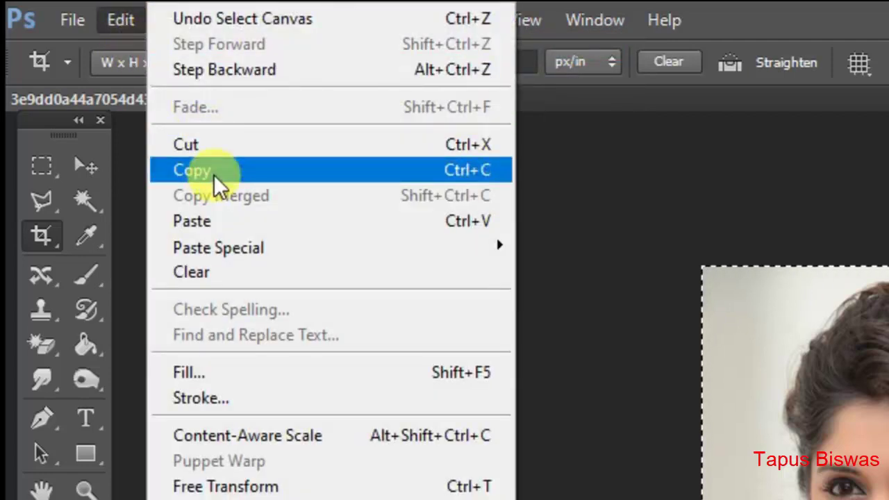
pyautogui.click(213, 171)
# - Start a new document with its size measured in inches
pyautogui.click(71, 21)
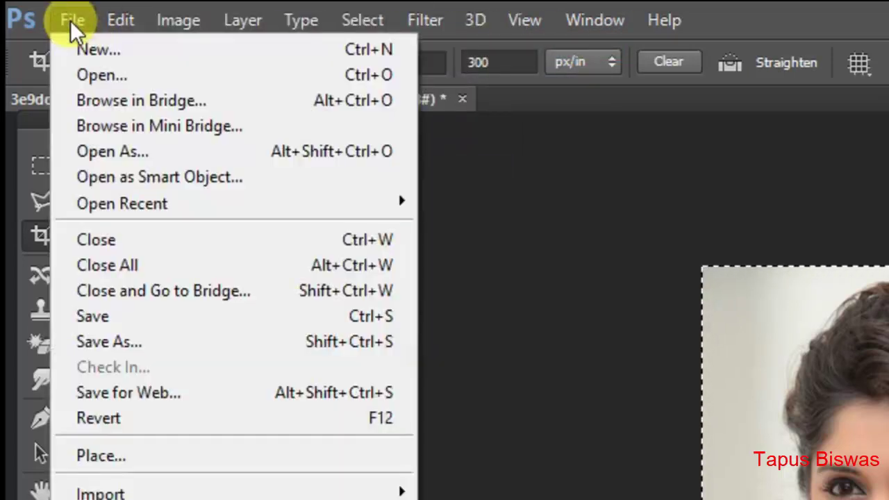
pyautogui.click(99, 55)
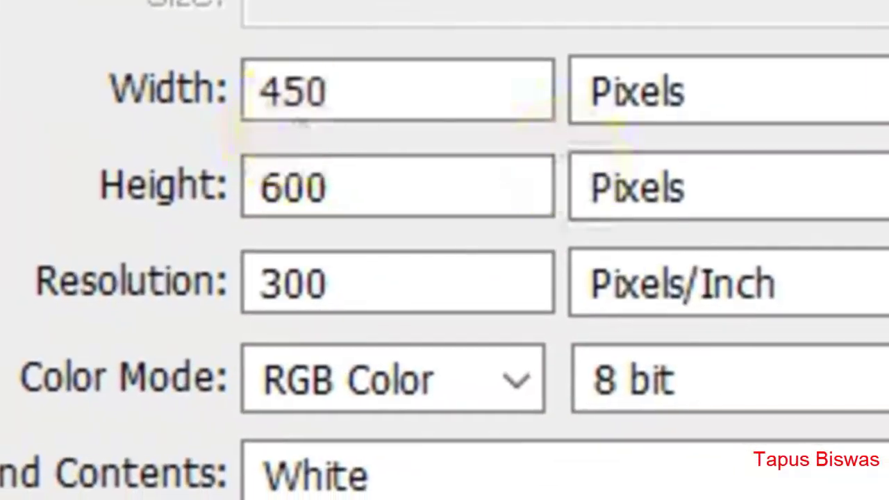
pyautogui.click(808, 93)
pyautogui.click(712, 203)
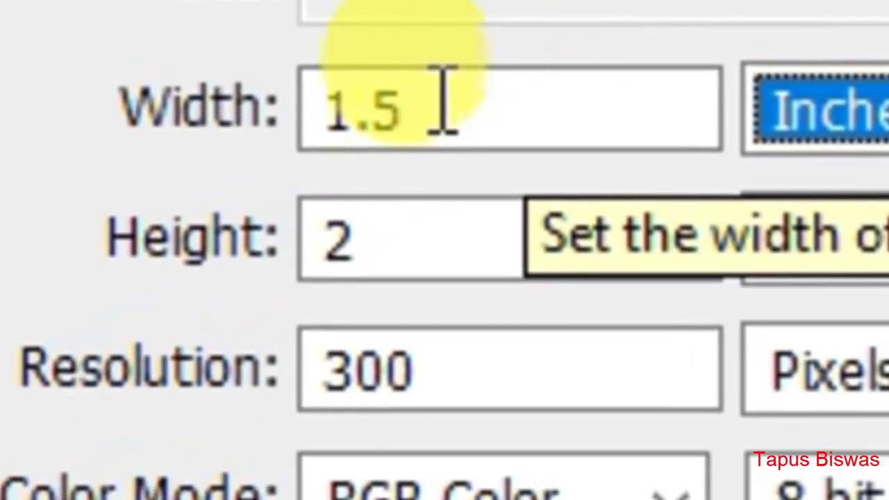
# - Set the new document's width to 5.1 in and height to 4.4 in
pyautogui.click(440, 88)
pyautogui.doubleClick(539, 97)
pyautogui.click(508, 114)
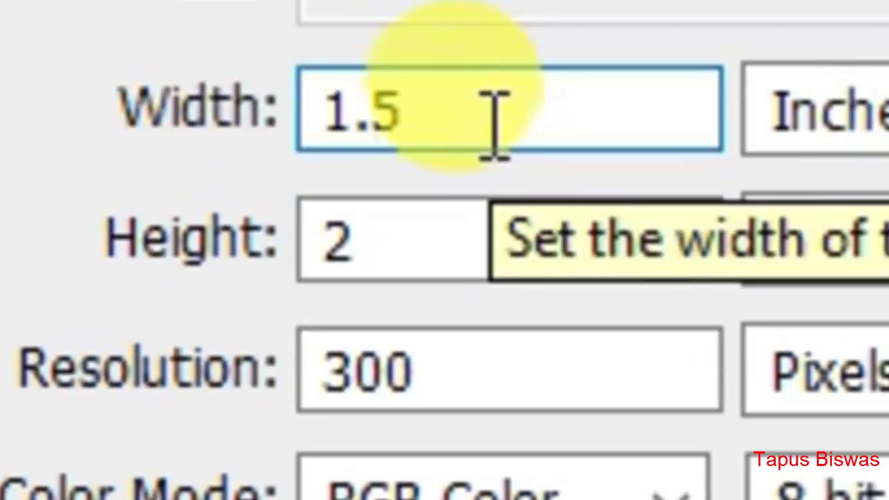
pyautogui.click(182, 125)
pyautogui.write('4.5')
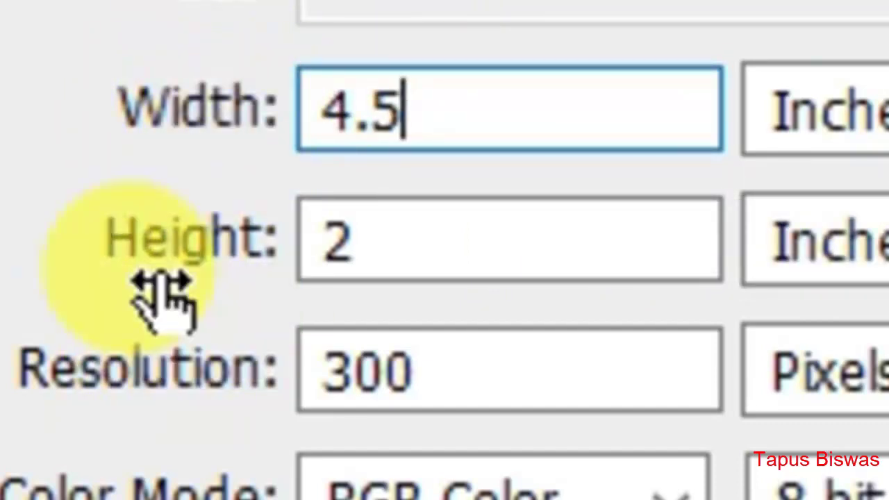
pyautogui.doubleClick(355, 250)
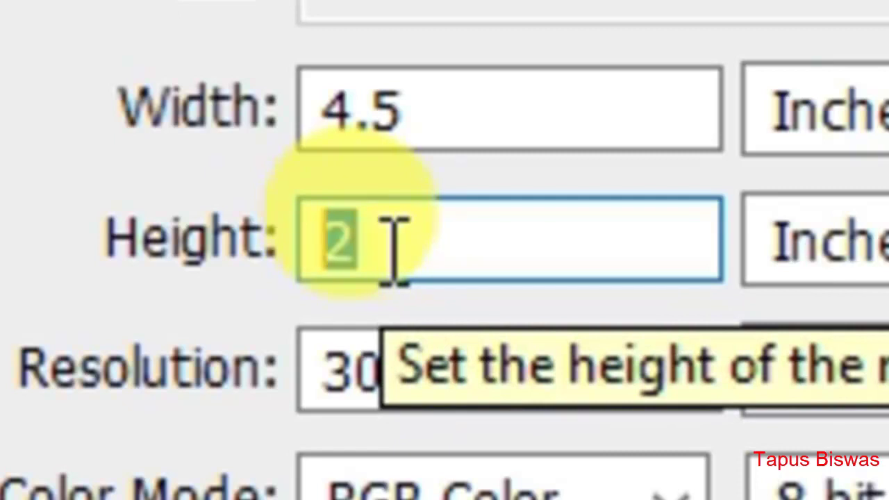
pyautogui.write('4')
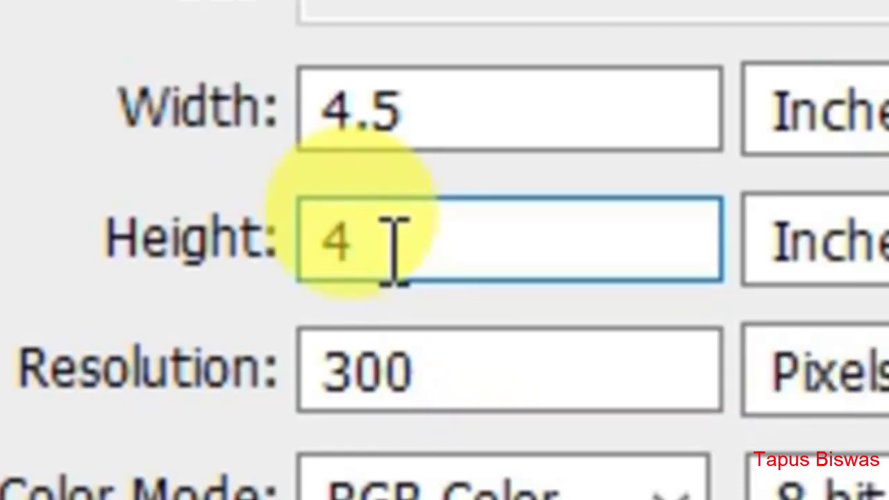
pyautogui.click(440, 108)
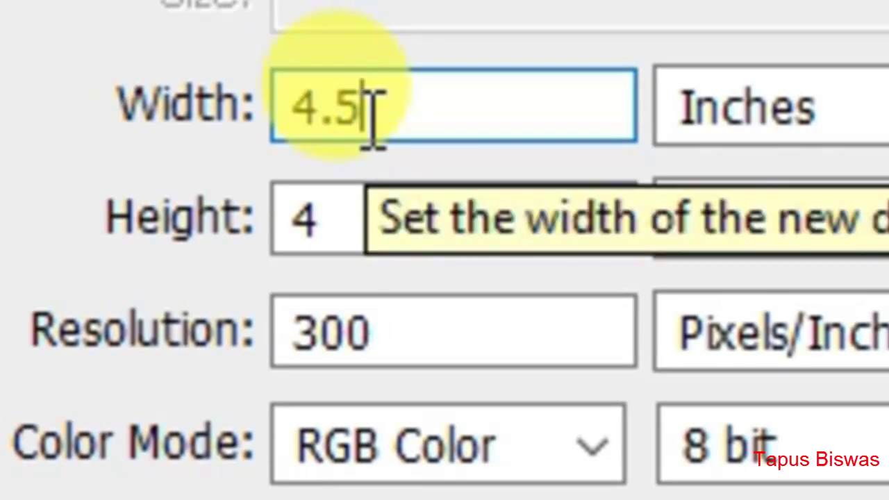
pyautogui.doubleClick(317, 103)
pyautogui.write('5.')
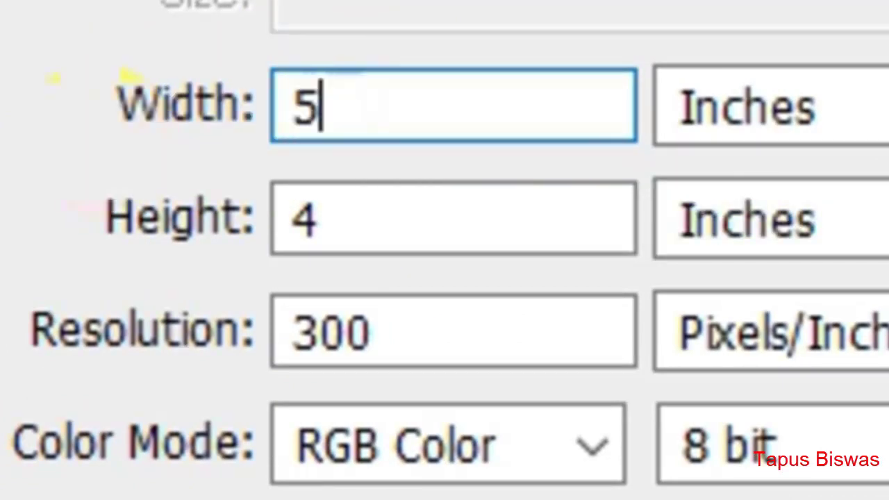
pyautogui.write('1')
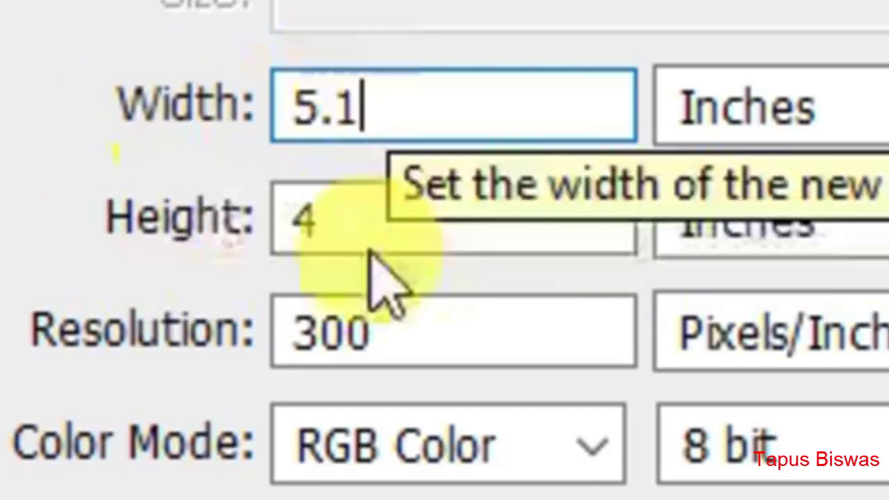
pyautogui.click(448, 229)
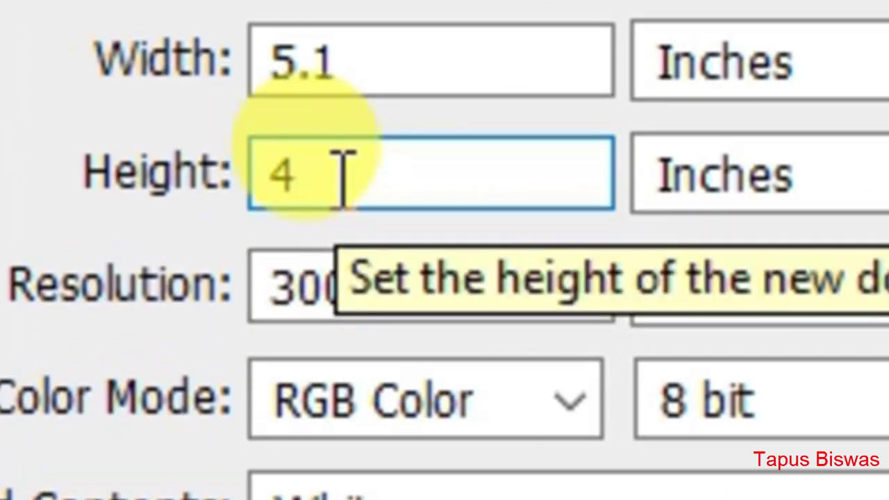
pyautogui.write('.4')
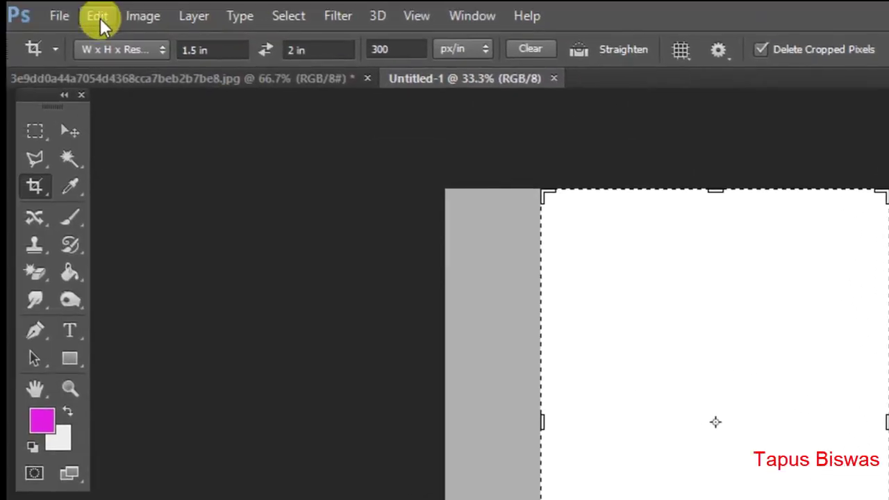
# - Paste the portrait into the sheet and move it into the top-left corner
pyautogui.click(100, 18)
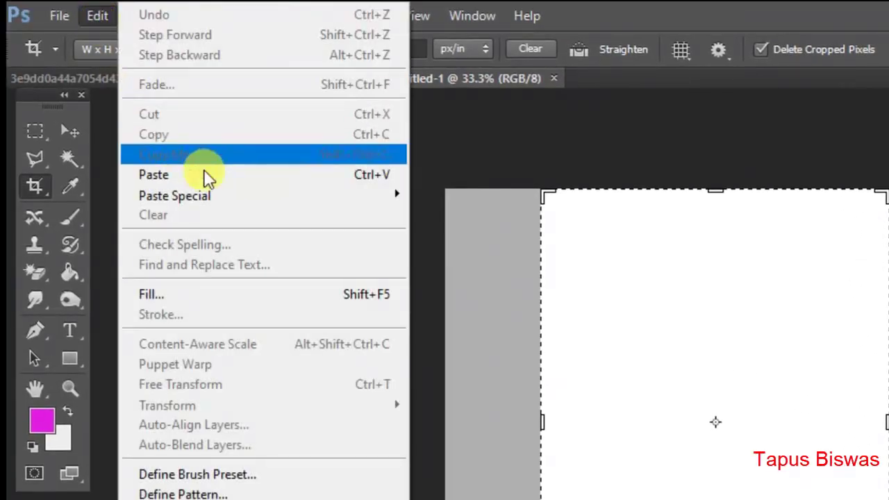
pyautogui.click(205, 175)
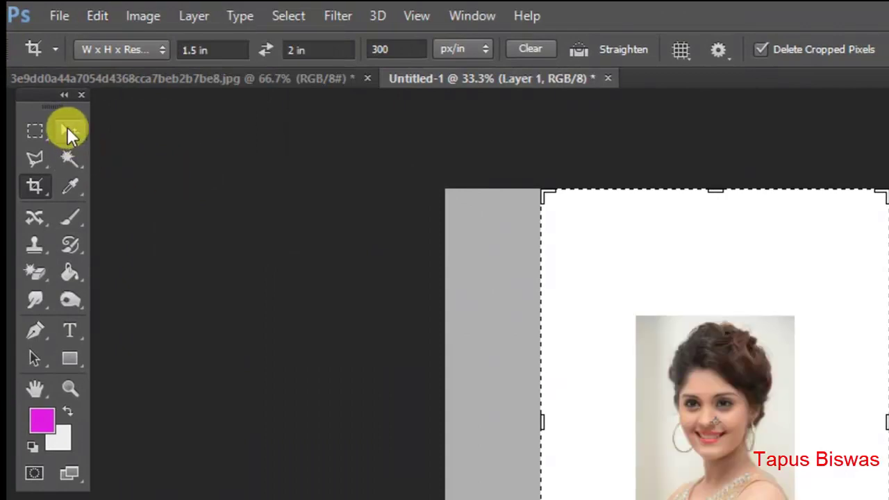
pyautogui.click(70, 131)
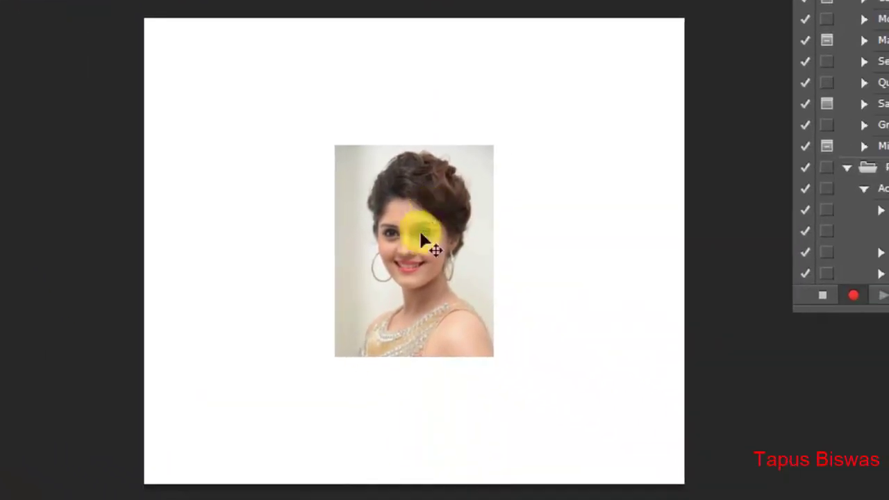
pyautogui.moveTo(699, 396); pyautogui.dragTo(519, 284)
pyautogui.moveTo(243, 126); pyautogui.dragTo(239, 121)
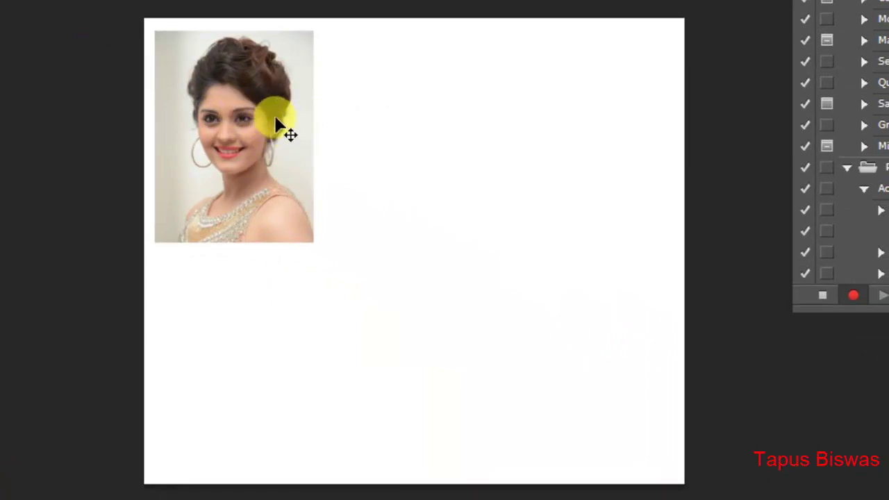
# - Duplicate the portrait twice to the right, forming a row of three
pyautogui.moveTo(275, 127); pyautogui.dragTo(315, 130)
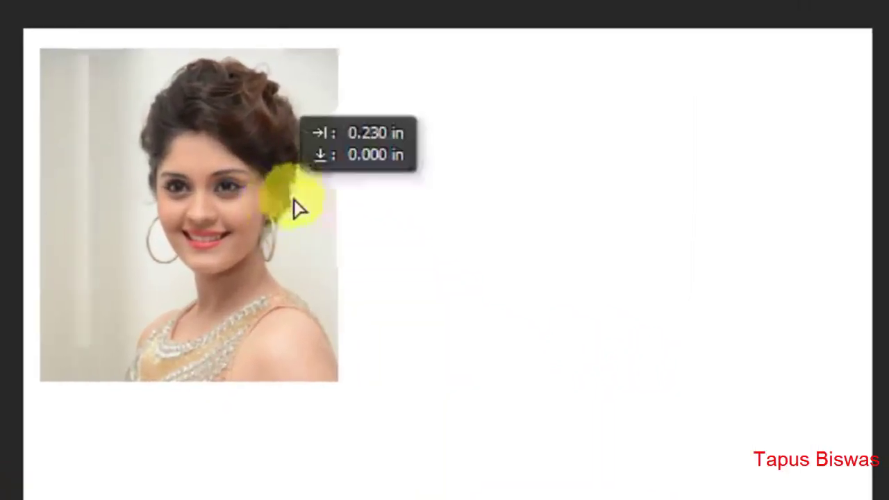
pyautogui.moveTo(295, 209); pyautogui.dragTo(507, 227)
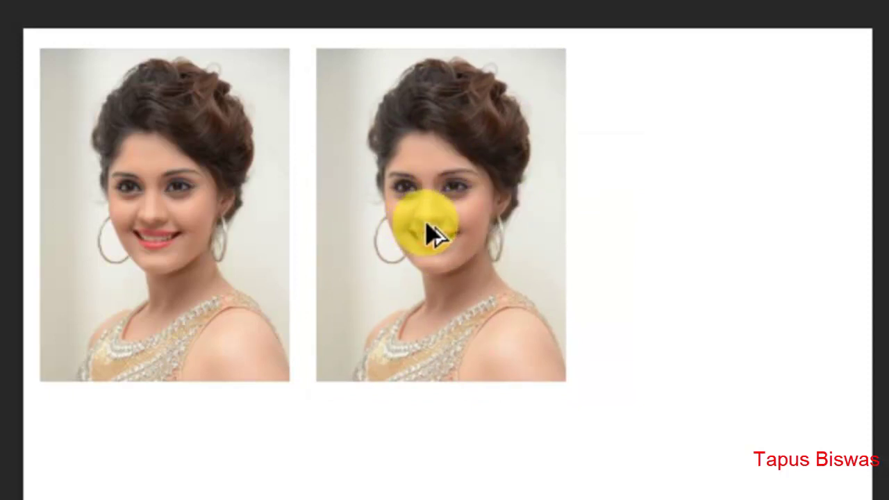
pyautogui.moveTo(426, 223); pyautogui.dragTo(716, 220)
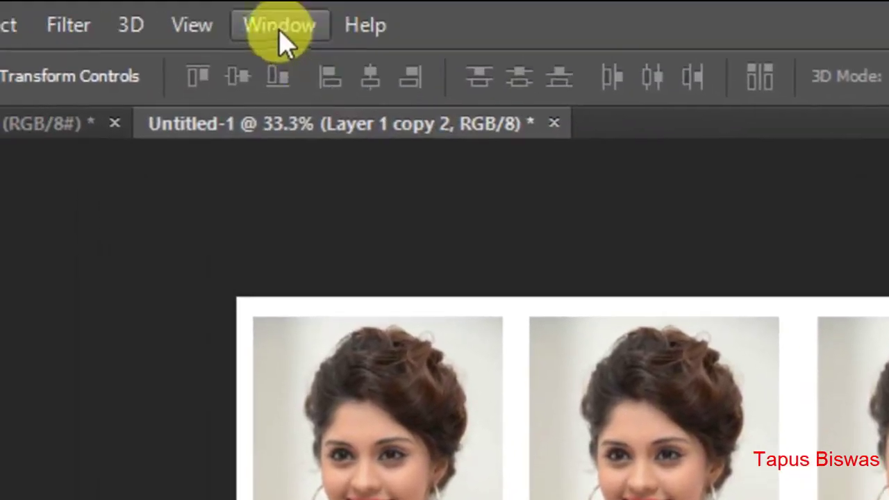
# - Select all three portrait layers in the Layers panel and align them in one row
pyautogui.click(279, 30)
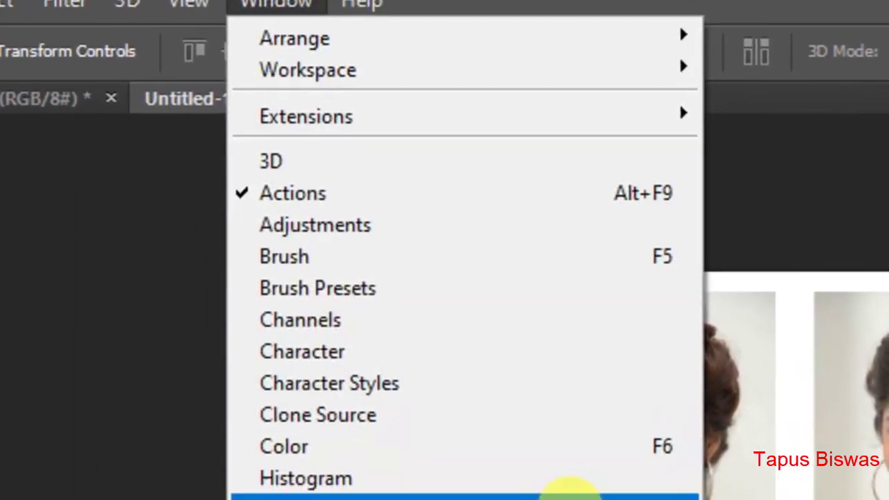
pyautogui.click(480, 374)
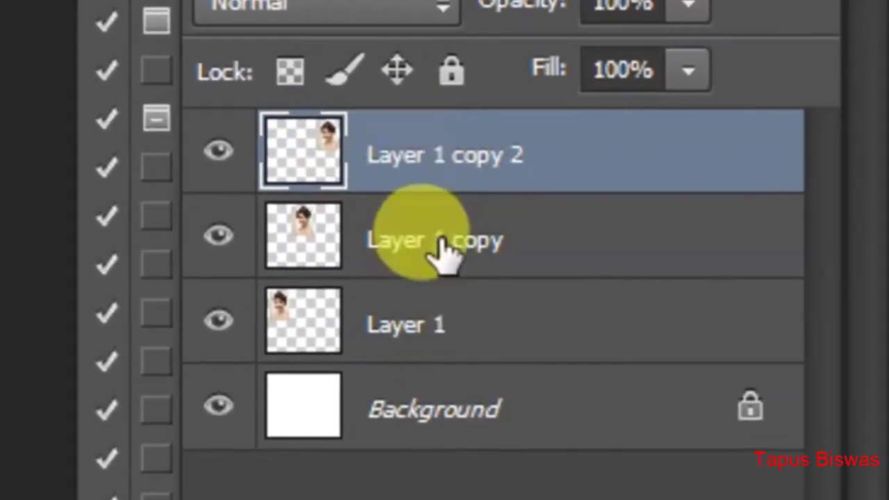
pyautogui.click(424, 328)
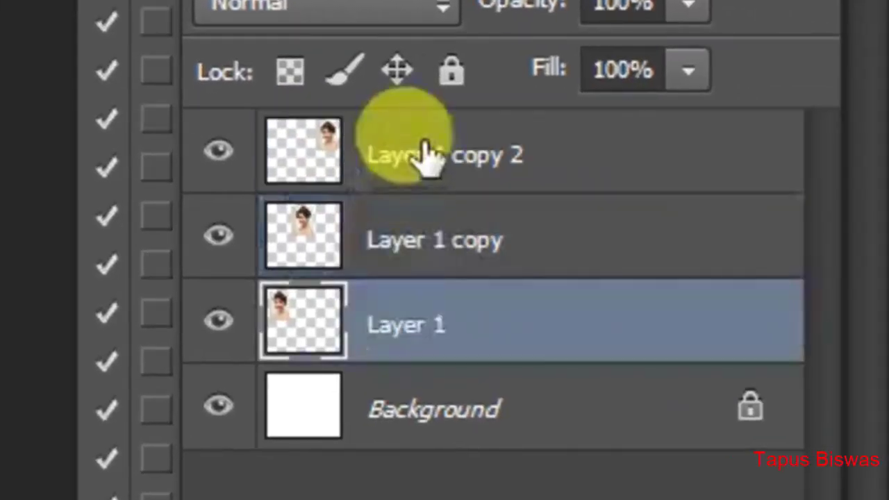
pyautogui.click(424, 157)
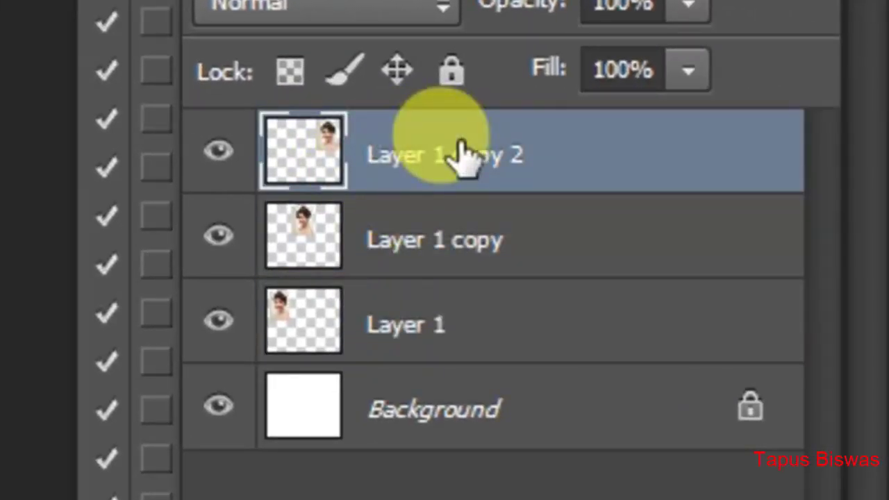
pyautogui.keyDown('shift'); pyautogui.click(460, 335); pyautogui.keyUp('shift')
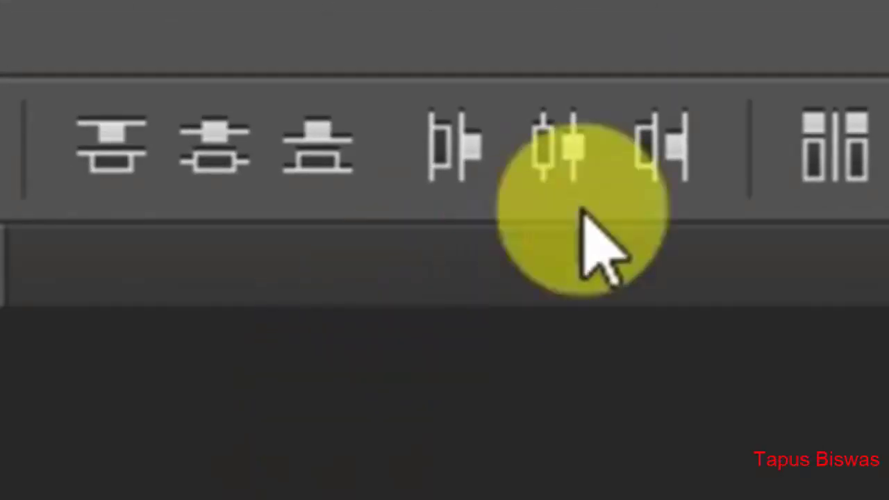
pyautogui.click(567, 159)
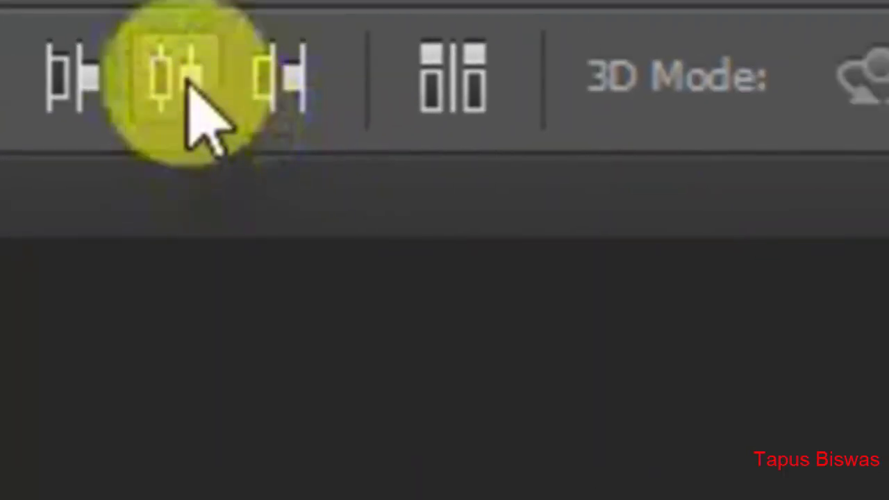
pyautogui.click(187, 82)
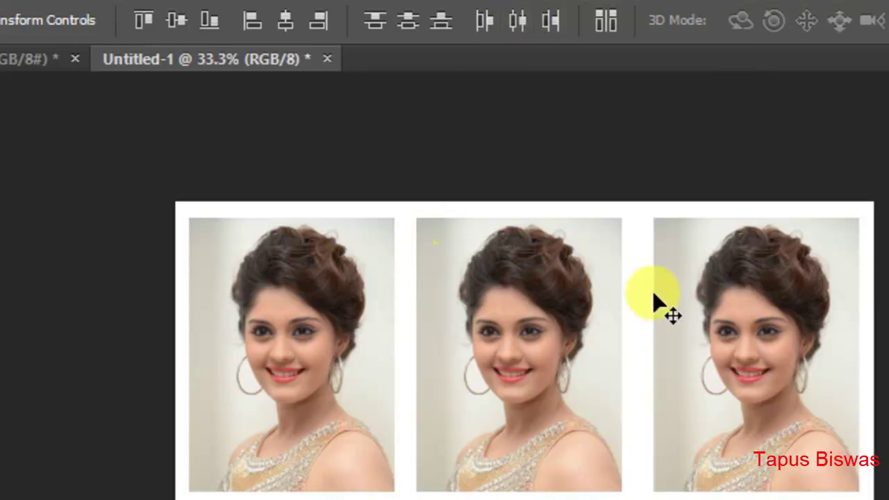
# - Distribute the three copies' horizontal centers evenly, then Alt-drag them down into a second row
pyautogui.click(518, 20)
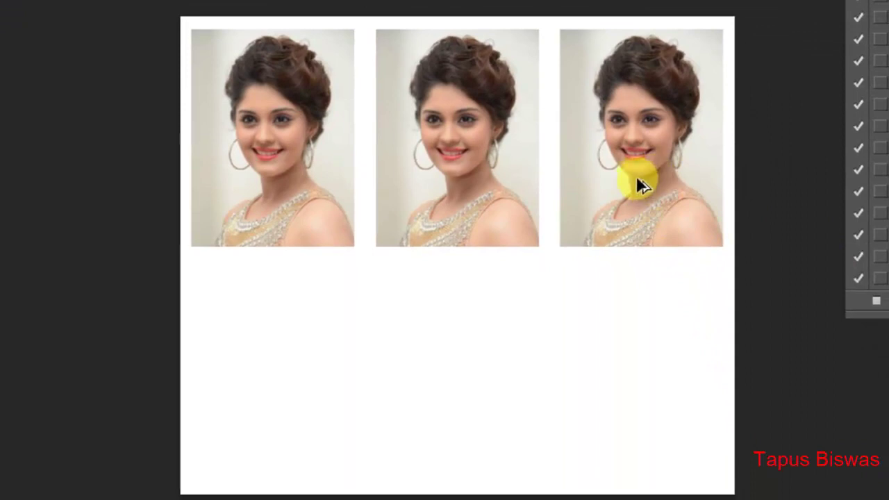
pyautogui.moveTo(595, 194); pyautogui.dragTo(606, 436)
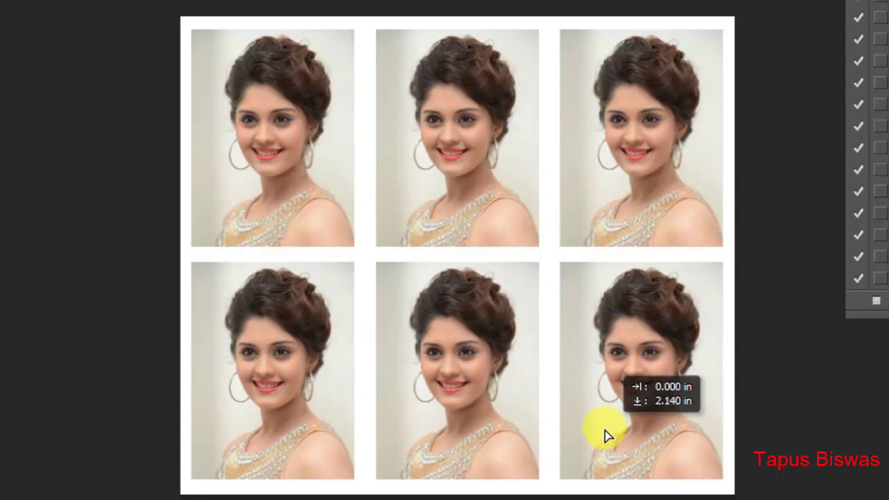
pyautogui.moveTo(606, 435)
pyautogui.mouseDown()
pyautogui.moveTo(606, 443)
pyautogui.moveTo(604, 434)
pyautogui.mouseUp()
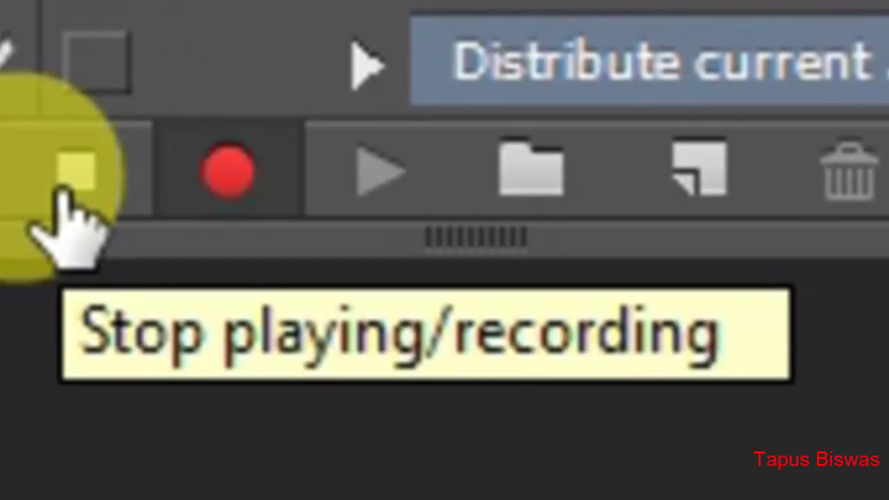
# - Stop recording Action 1, then close Untitled-1 and the portrait without saving
pyautogui.click(62, 195)
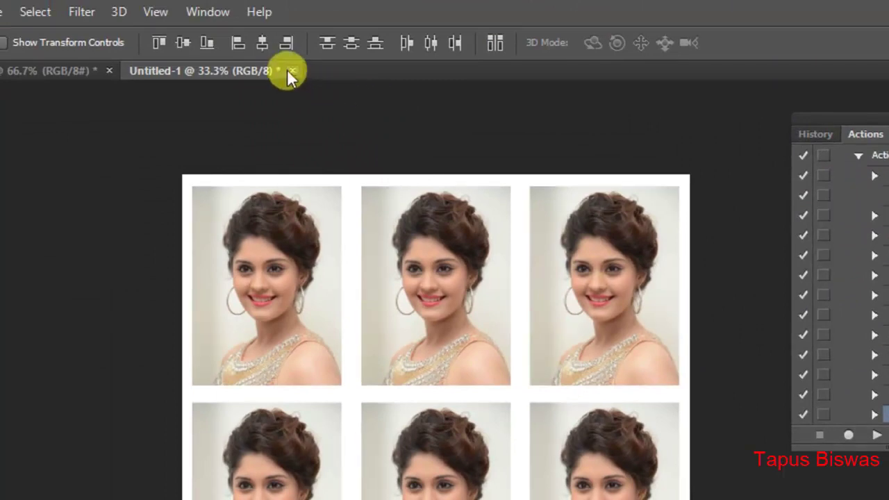
pyautogui.click(291, 71)
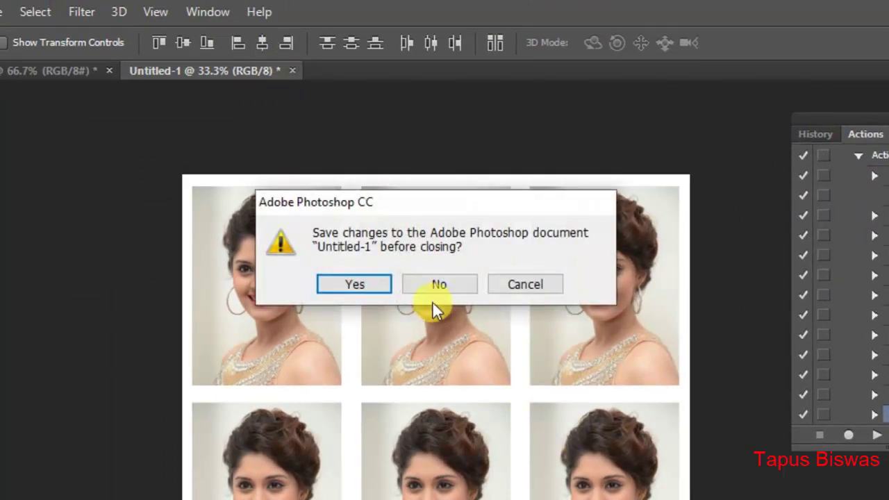
pyautogui.click(433, 285)
pyautogui.click(110, 70)
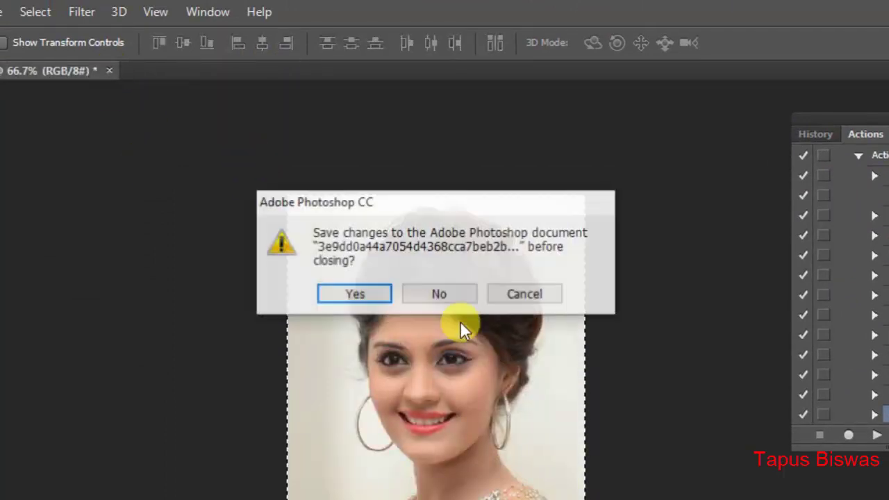
pyautogui.click(454, 299)
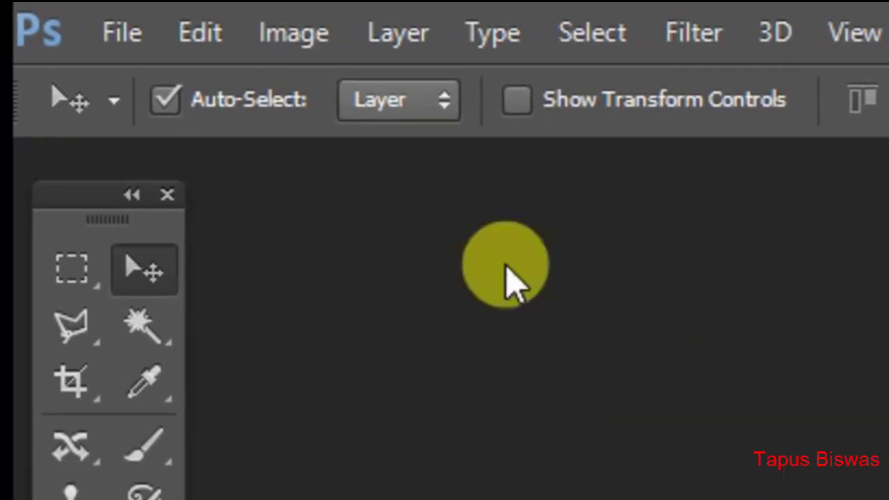
# - Open the portrait of the woman in black via File > Open
pyautogui.click(113, 36)
pyautogui.click(153, 119)
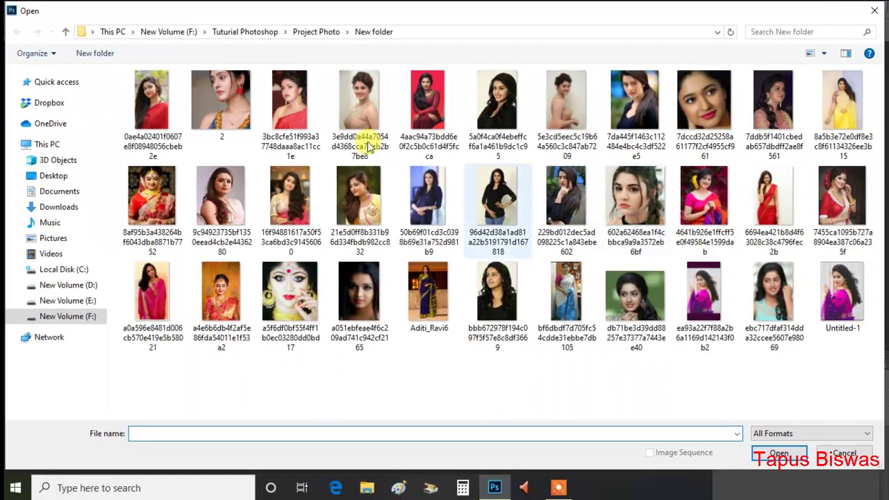
pyautogui.click(381, 129)
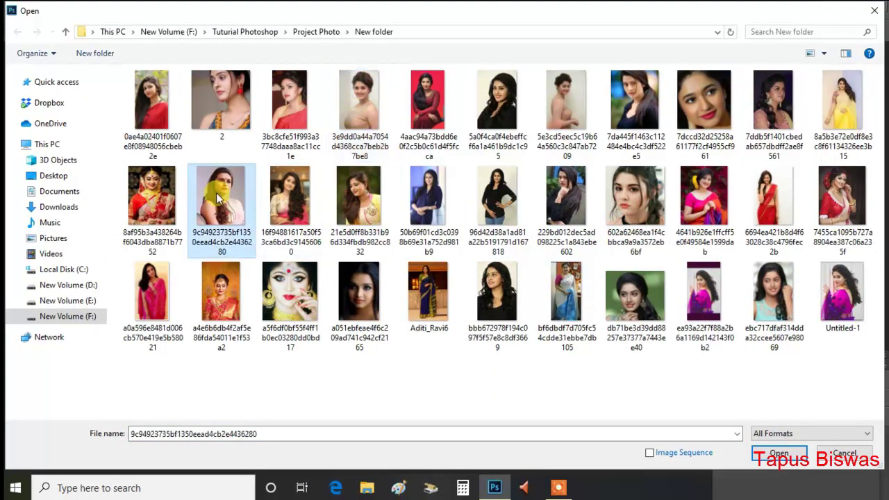
pyautogui.click(498, 292)
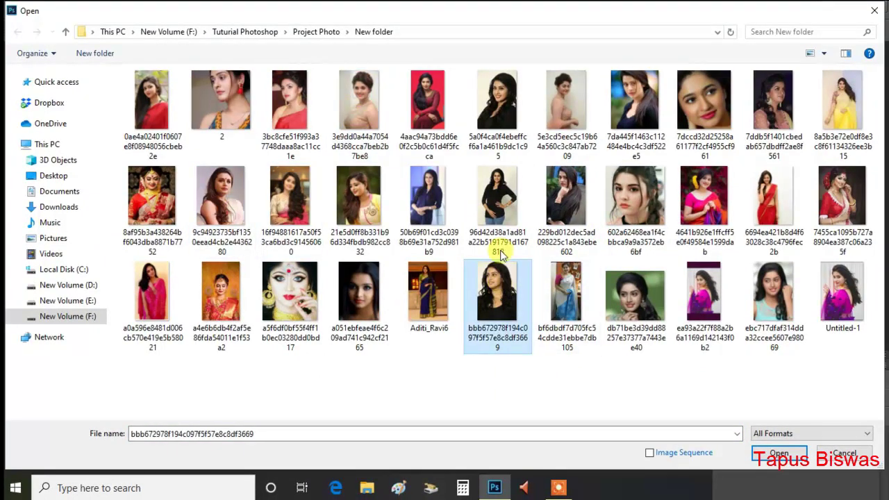
pyautogui.click(501, 201)
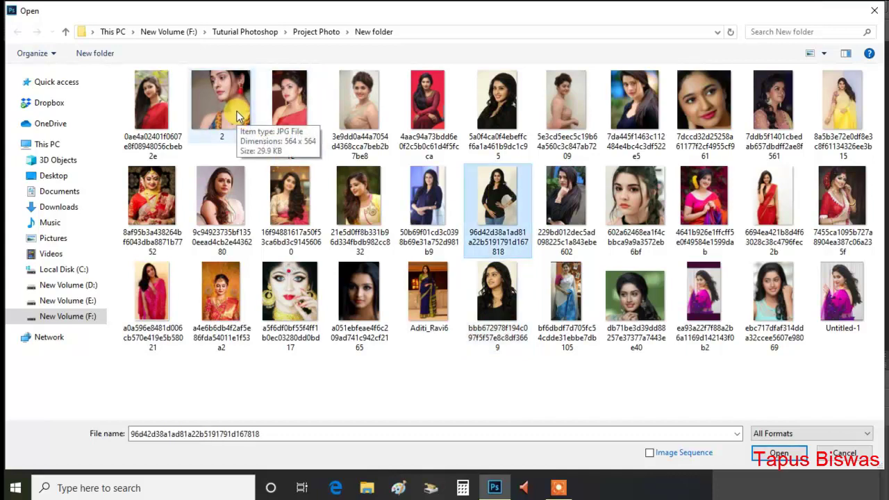
pyautogui.click(492, 198)
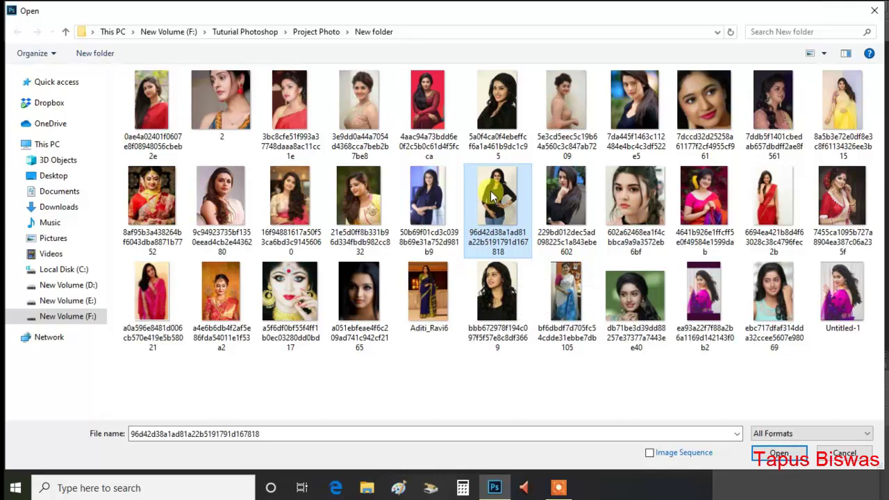
pyautogui.click(779, 452)
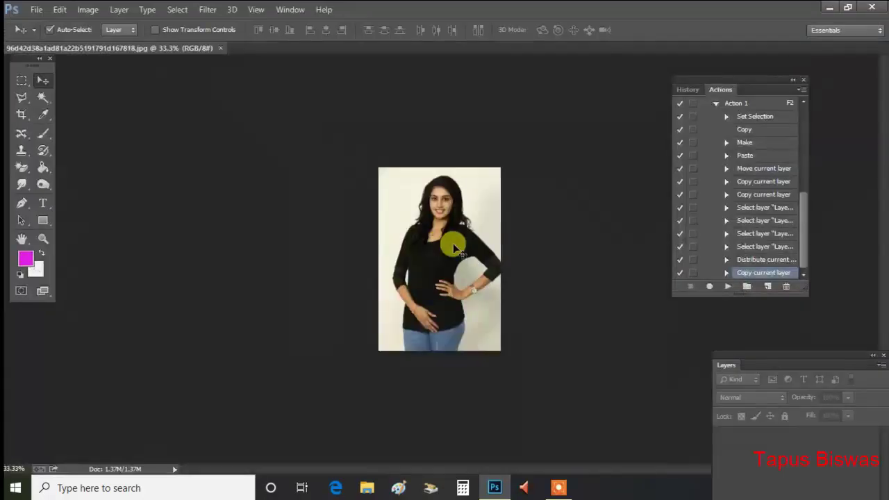
# - Crop it to head and shoulders with the passport Crop preset, then play Action 1 for the six-copy sheet
pyautogui.hotkey('ctrl', '+')
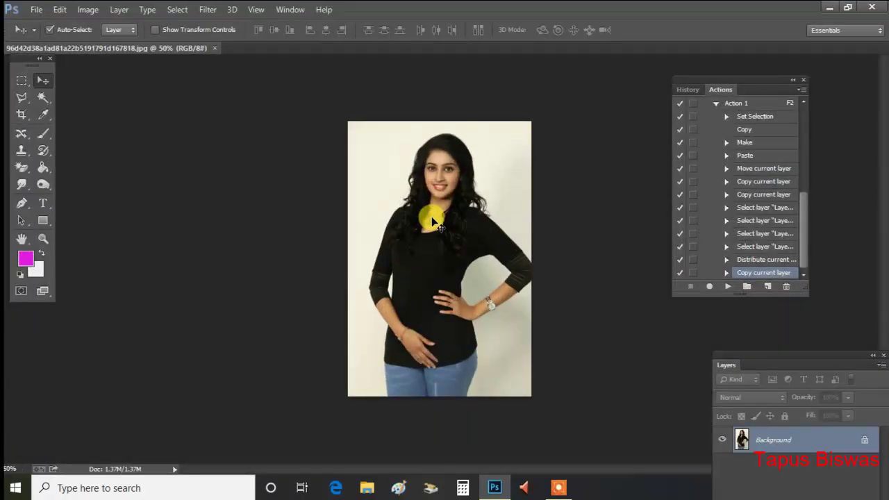
pyautogui.click(21, 114)
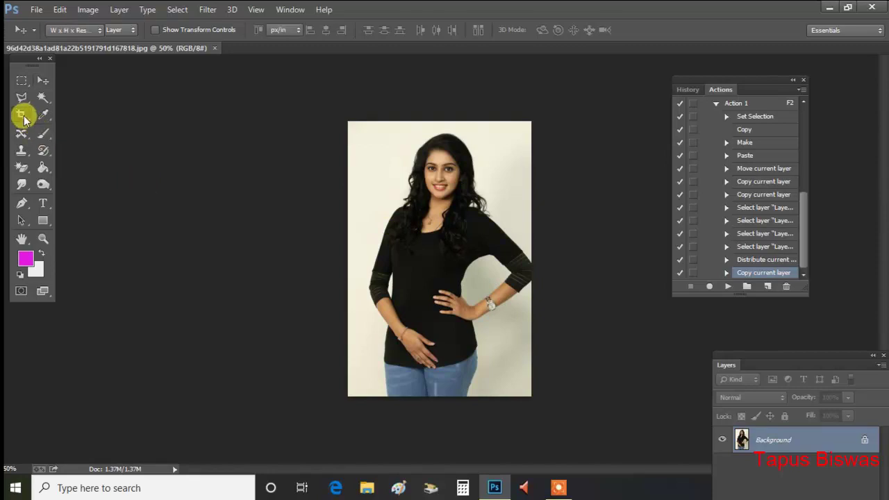
pyautogui.moveTo(439, 378); pyautogui.dragTo(444, 312)
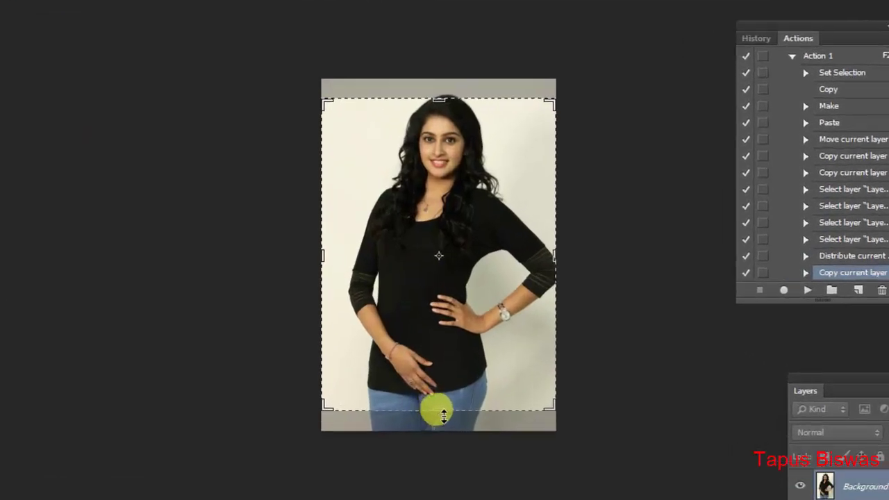
pyautogui.moveTo(444, 397); pyautogui.dragTo(441, 359)
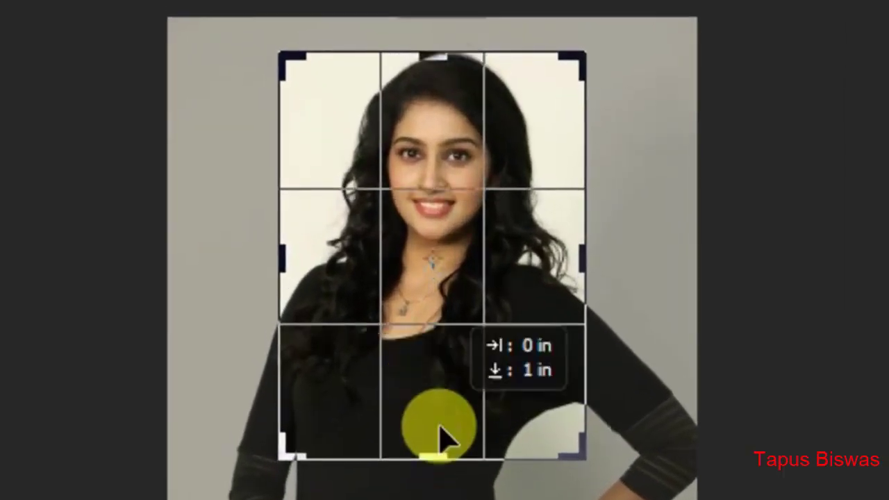
pyautogui.moveTo(440, 426); pyautogui.dragTo(436, 412)
pyautogui.click(673, 144)
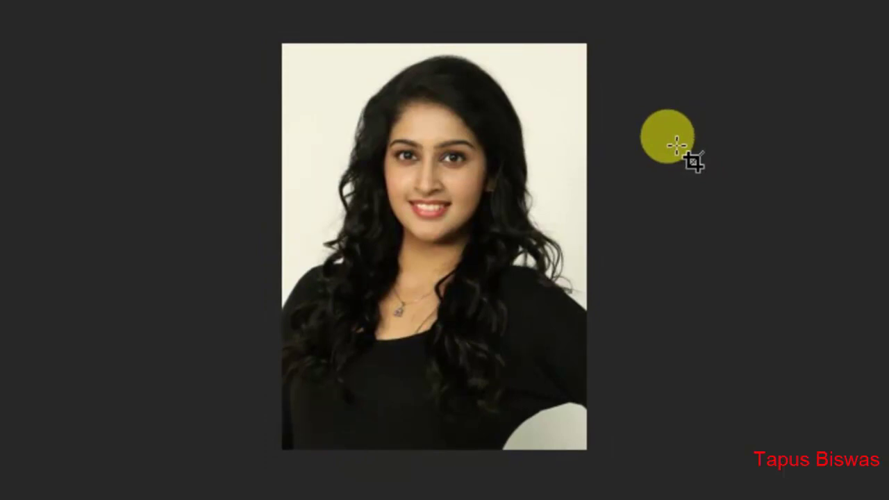
pyautogui.click(677, 144)
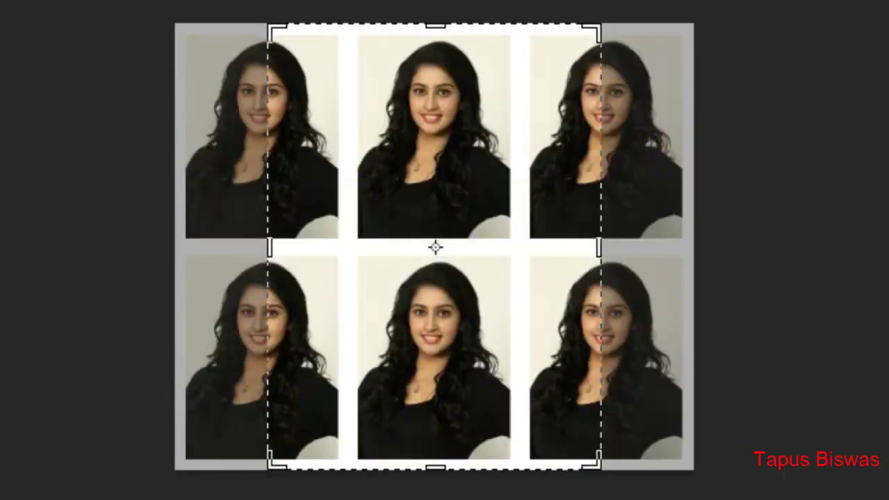
pyautogui.press('Escape')
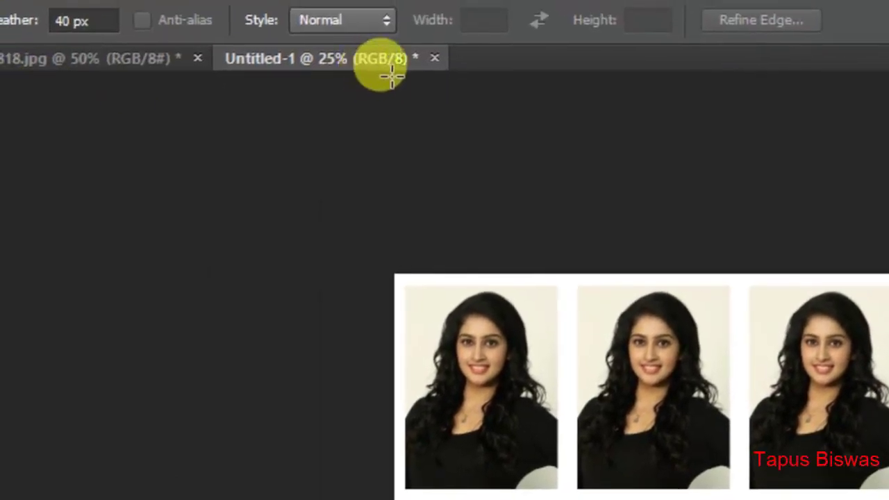
# - Close Untitled-1 and the cropped portrait without saving, then bring up File > Open
pyautogui.click(435, 59)
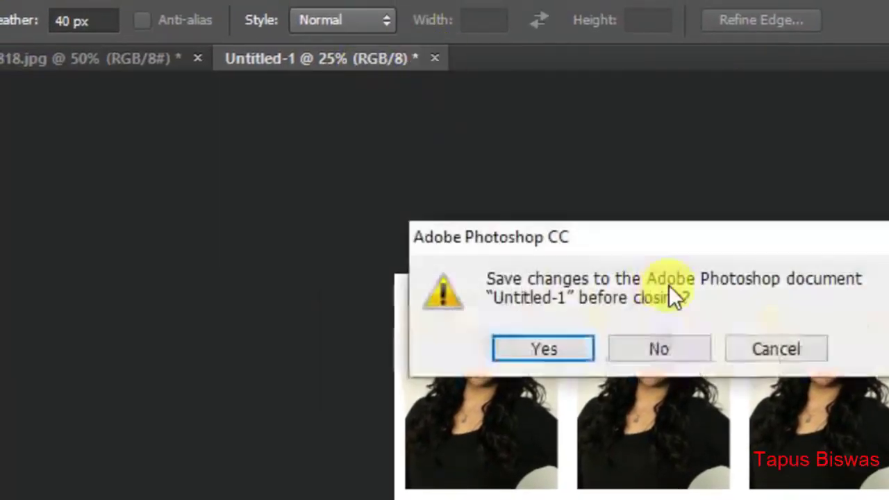
pyautogui.click(689, 344)
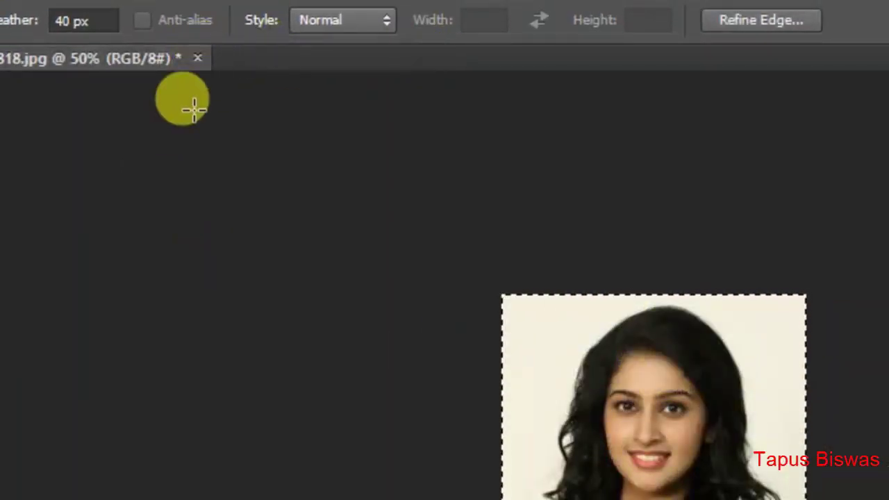
pyautogui.click(198, 59)
pyautogui.click(669, 367)
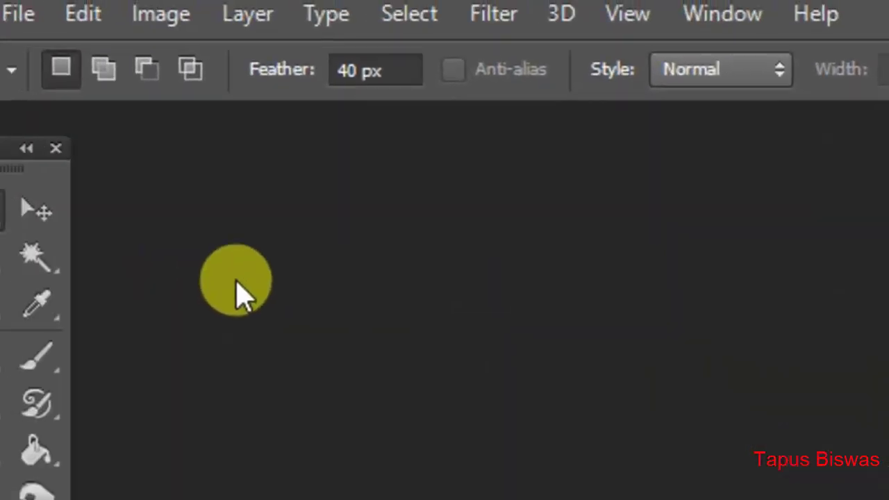
pyautogui.click(14, 14)
pyautogui.click(107, 93)
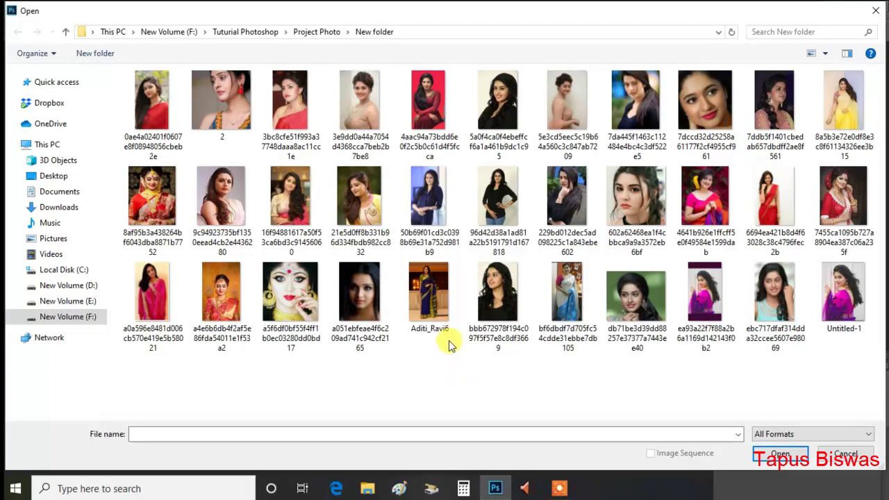
# - Open the pink-sari portrait and crop it with the 1.5 in × 2 in, 300 px/in preset
pyautogui.click(698, 200)
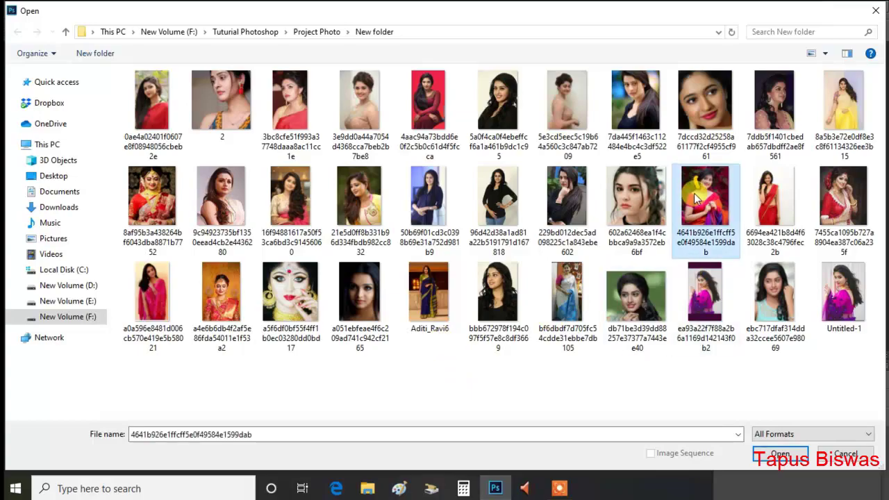
pyautogui.click(758, 458)
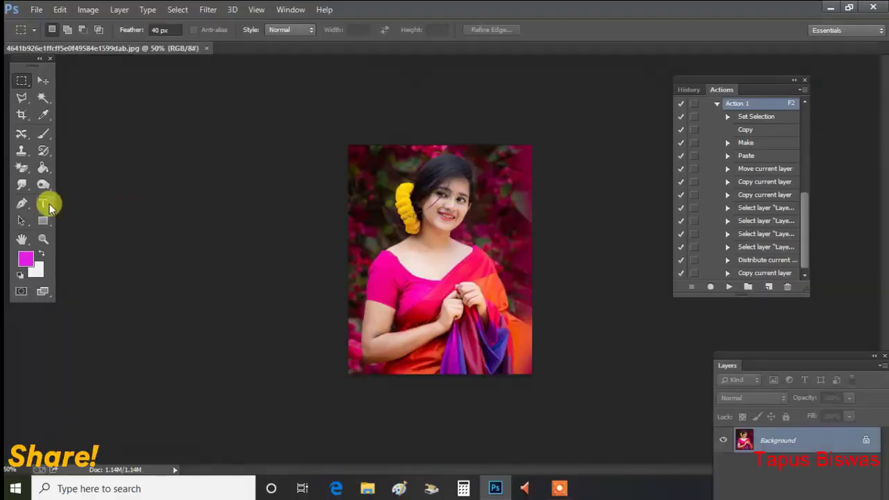
pyautogui.click(43, 238)
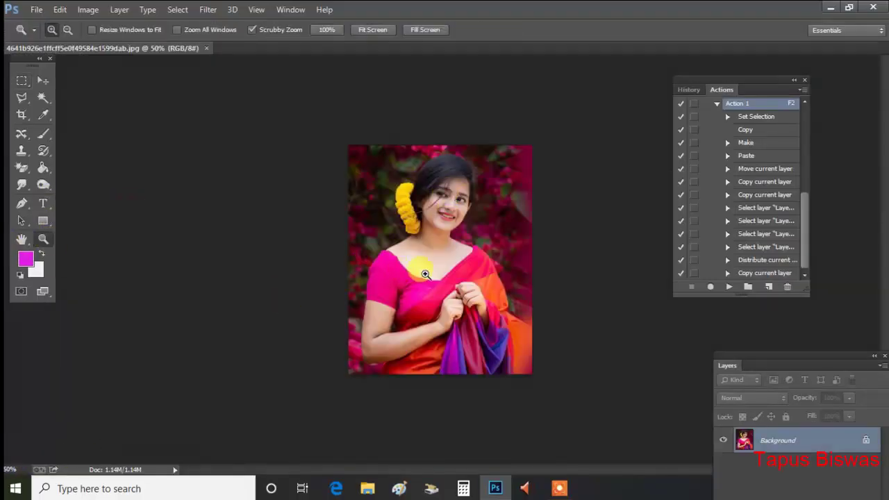
pyautogui.click(425, 274)
pyautogui.click(21, 115)
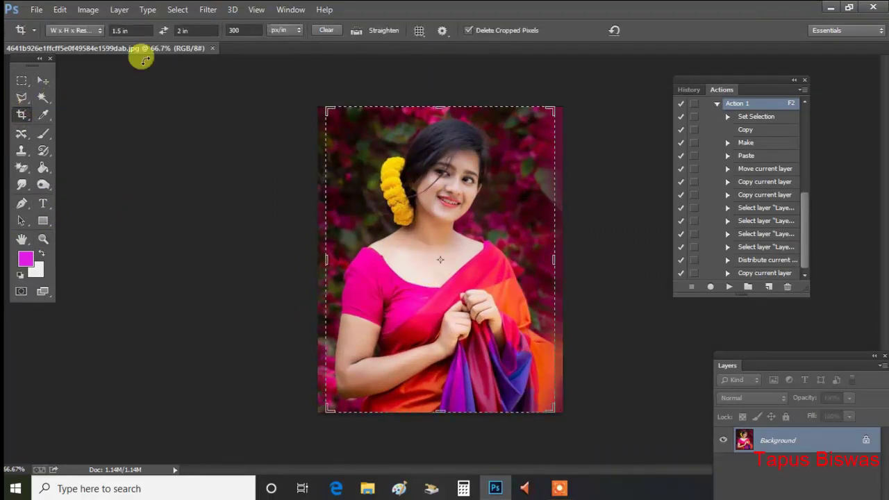
pyautogui.moveTo(438, 404); pyautogui.dragTo(439, 356)
pyautogui.moveTo(433, 299); pyautogui.dragTo(431, 296)
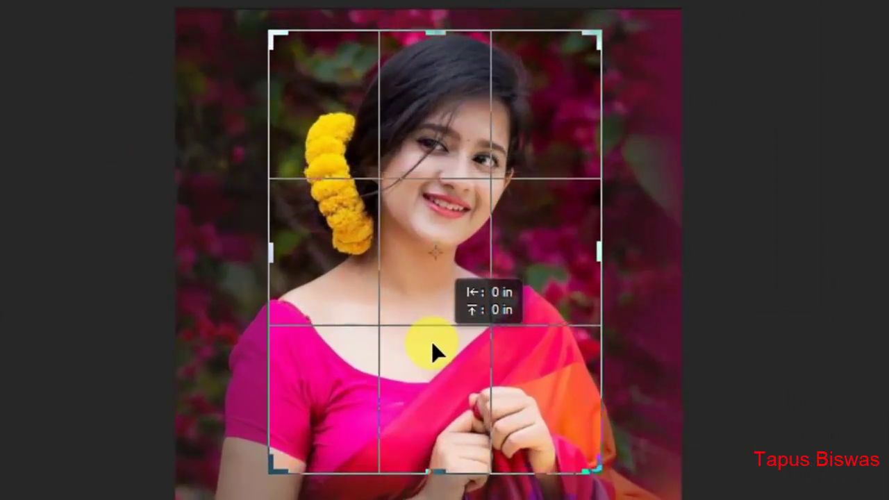
pyautogui.moveTo(432, 344); pyautogui.dragTo(429, 342)
pyautogui.click(873, 0)
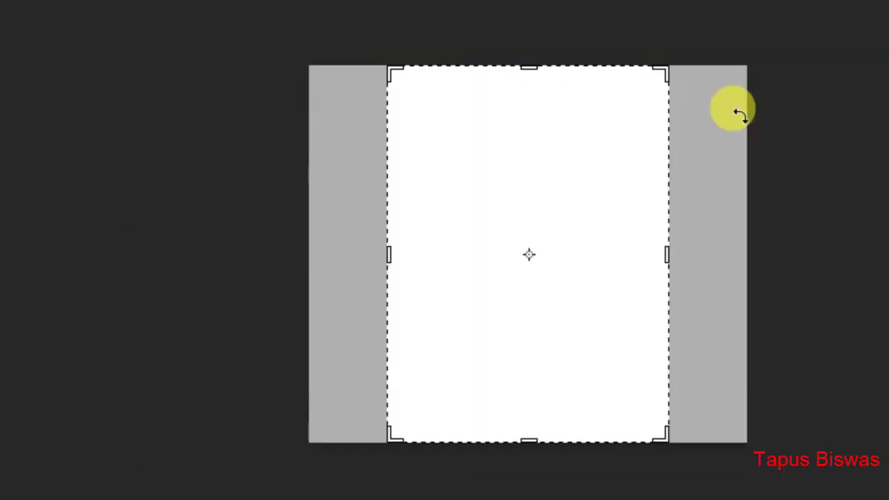
# - Play Action 1 to tile six copies on a new sheet and clear the leftover crop frame
pyautogui.click(740, 115)
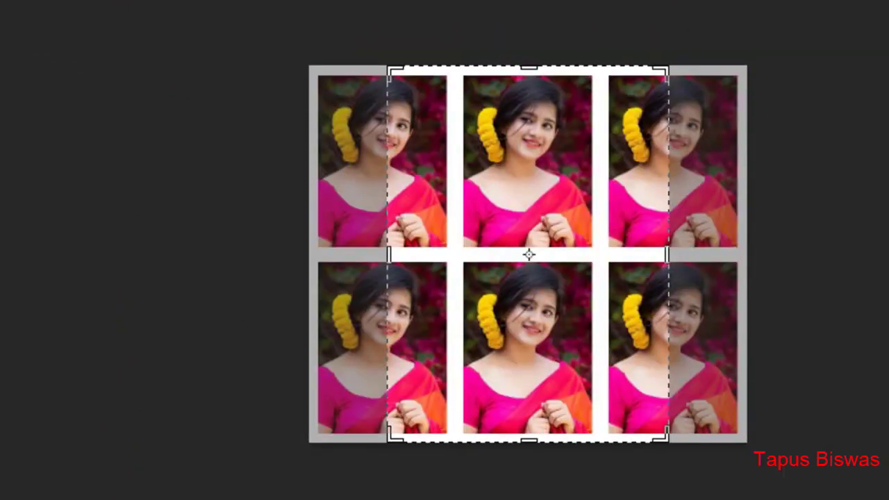
pyautogui.click(386, 252)
pyautogui.scroll(5, 764, 241)
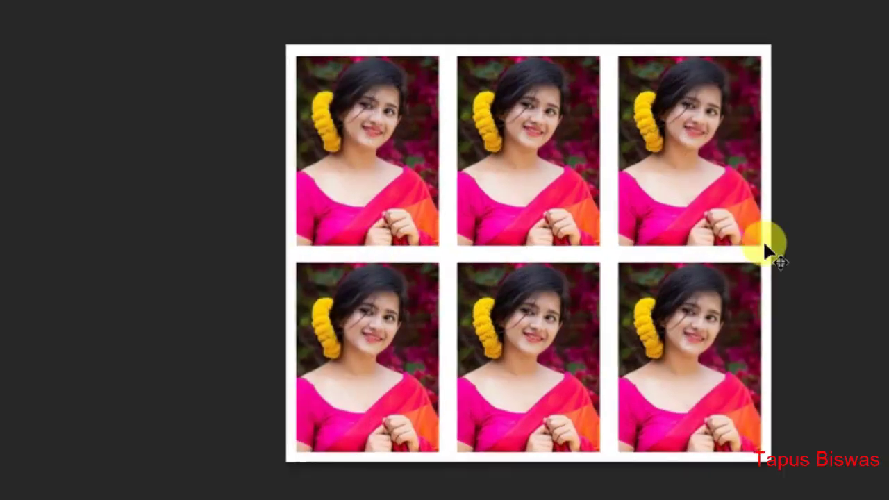
pyautogui.scroll(-5, 764, 240)
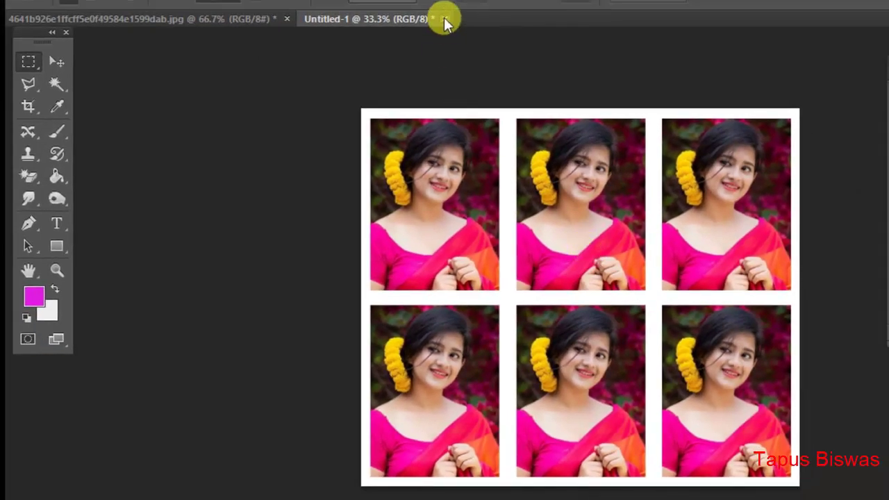
# - Close the six-photo sheet and the pink-sari portrait without saving, then bring up File > Open
pyautogui.click(432, 2)
pyautogui.click(589, 206)
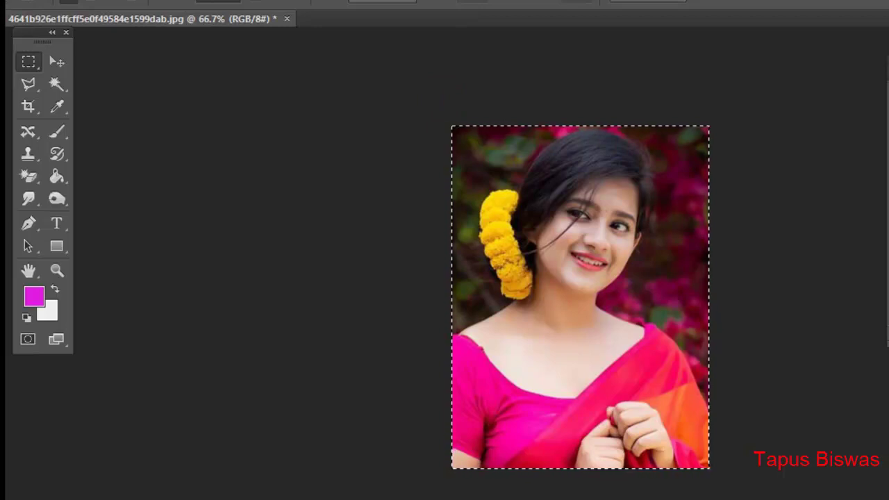
pyautogui.click(287, 19)
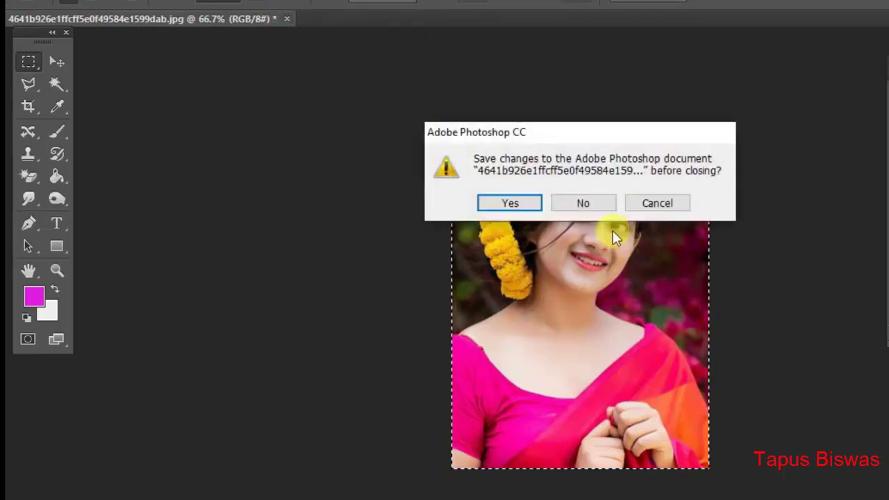
pyautogui.click(588, 204)
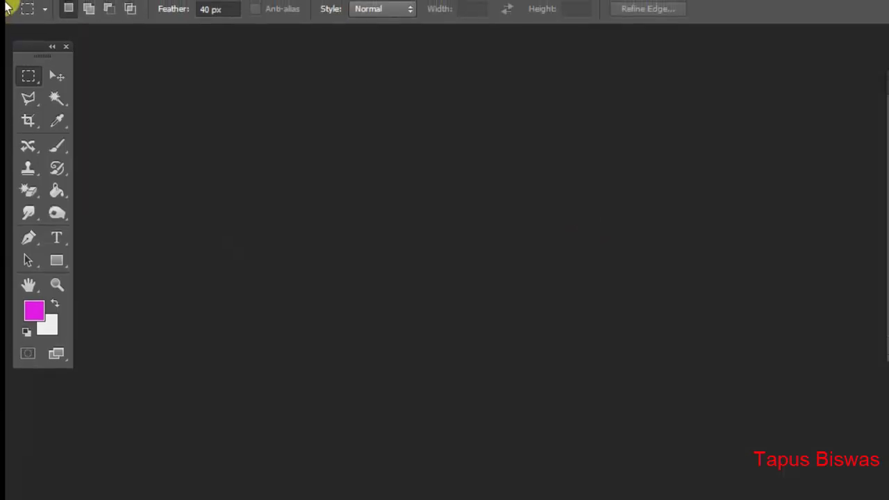
pyautogui.click(46, 12)
pyautogui.click(49, 48)
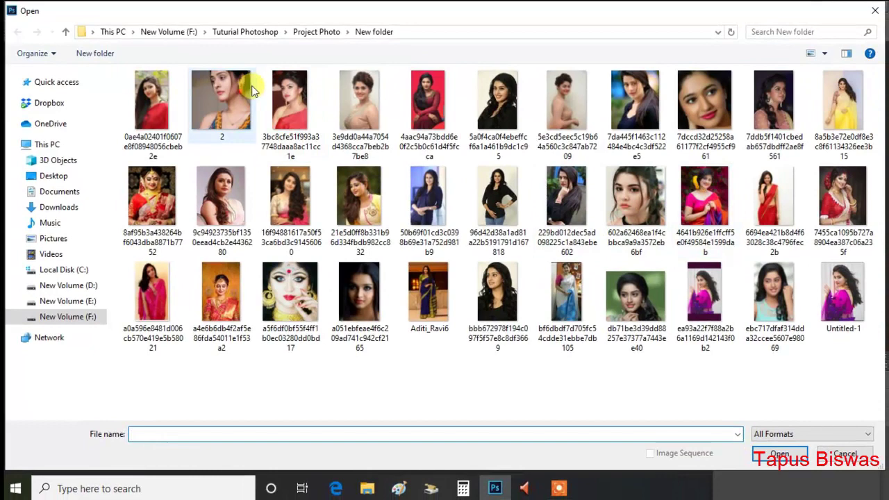
# - Open the yellow-sari portrait from Desktop > New folder
pyautogui.click(63, 176)
pyautogui.doubleClick(173, 127)
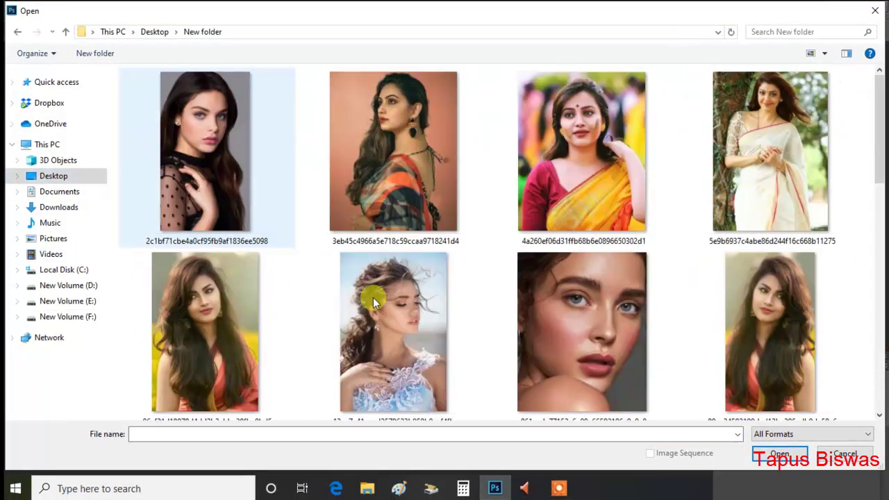
pyautogui.click(556, 167)
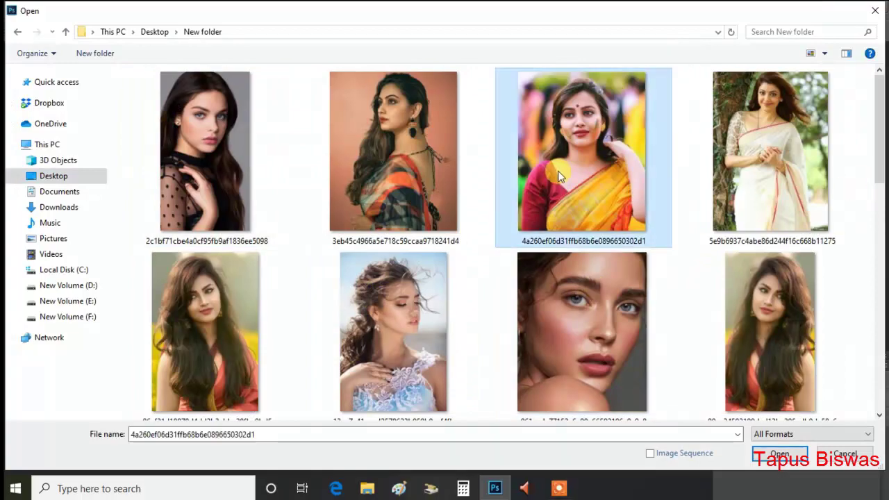
pyautogui.click(778, 455)
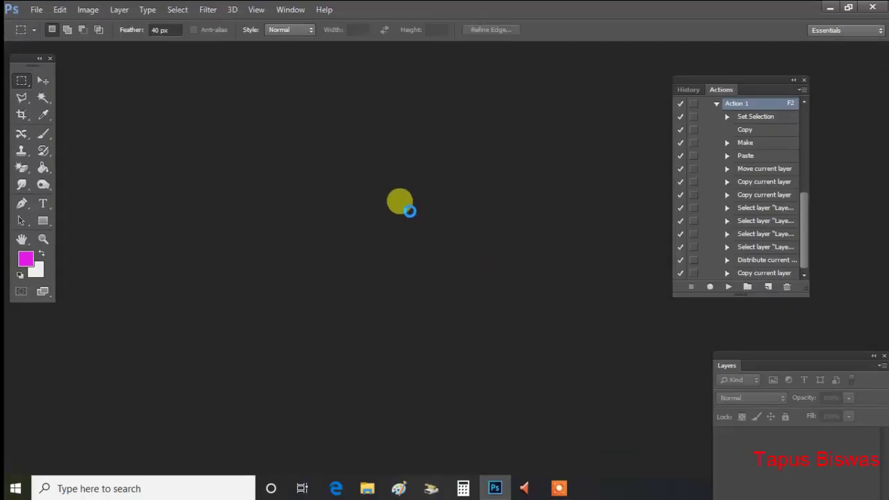
# - Crop it to passport size and play Action 1 with F2 to build the sheet
pyautogui.click(22, 115)
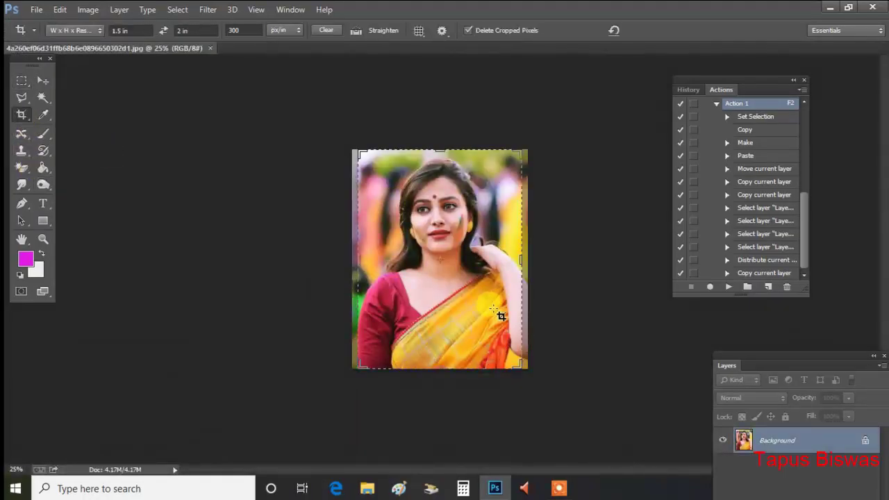
pyautogui.moveTo(442, 368); pyautogui.dragTo(450, 329)
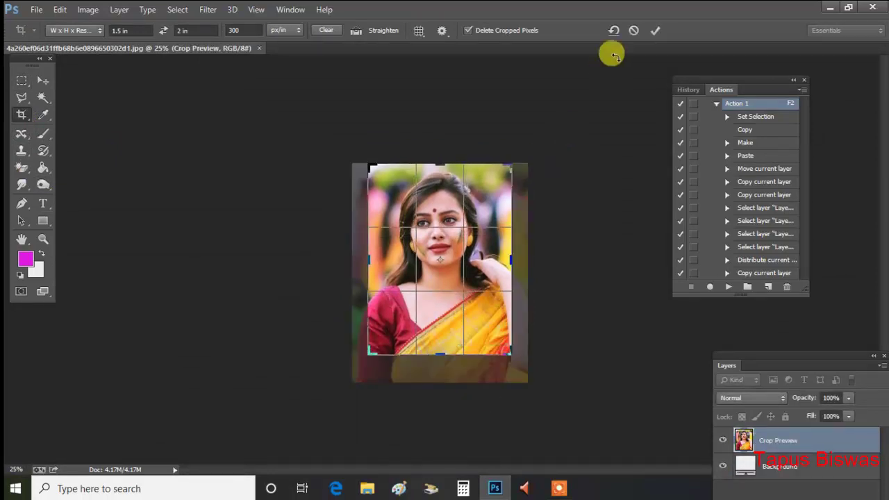
pyautogui.click(655, 30)
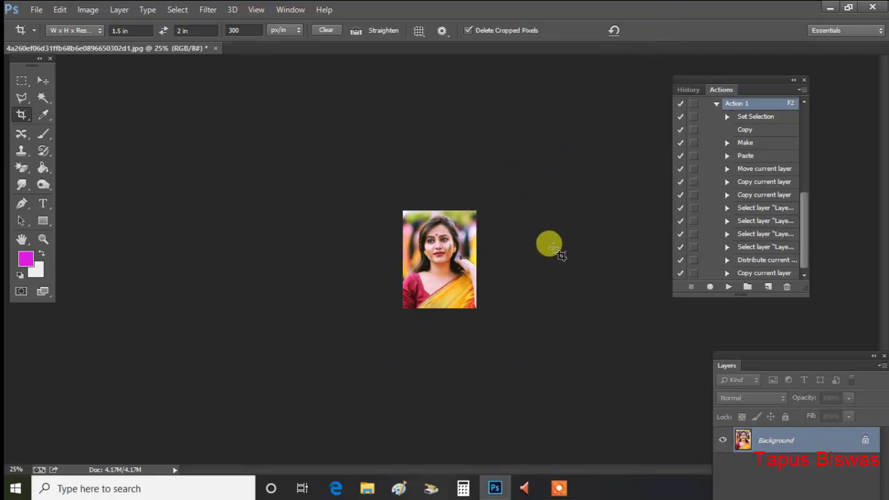
pyautogui.press('F2')
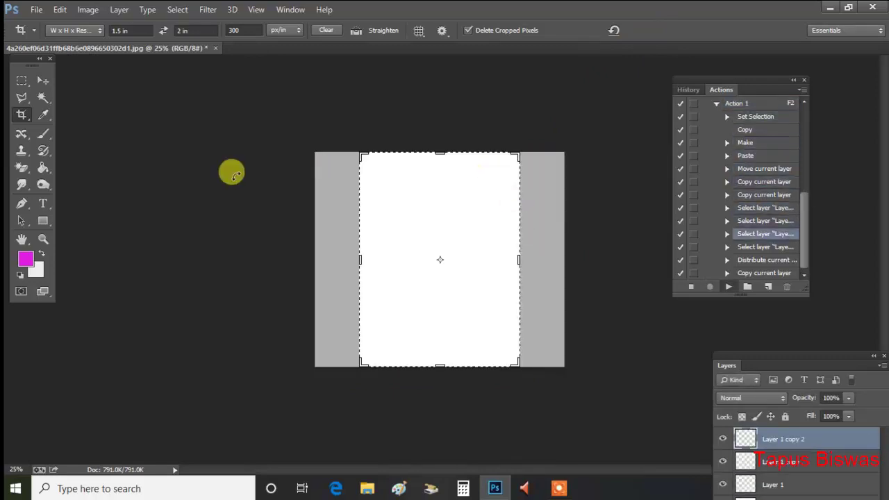
# - Dismiss the crop frame with the Rectangular Marquee and zoom the sheet to 50% to inspect the six copies
pyautogui.click(21, 81)
pyautogui.click(43, 238)
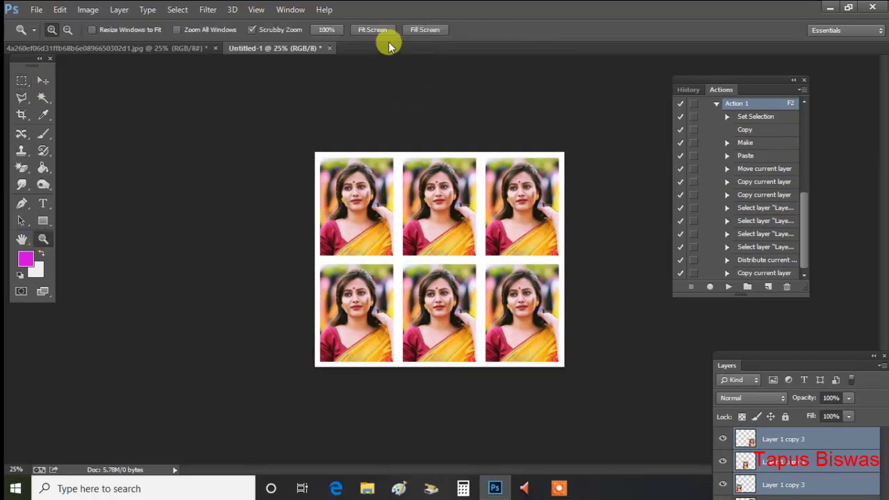
pyautogui.click(373, 29)
pyautogui.click(486, 310)
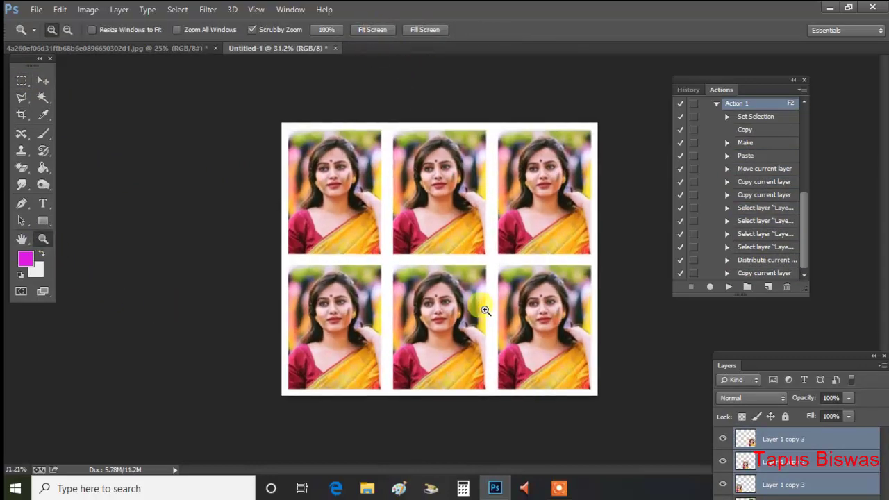
pyautogui.scroll(2, 233, 179)
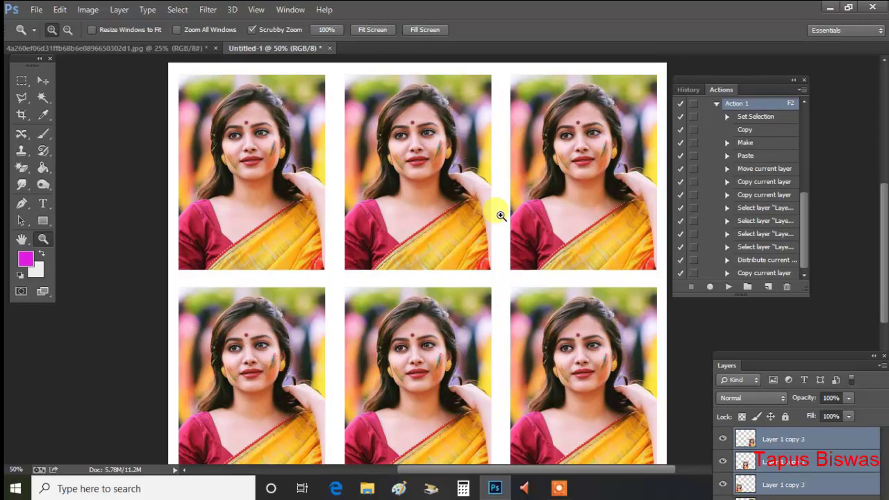
pyautogui.scroll(-3, 501, 215)
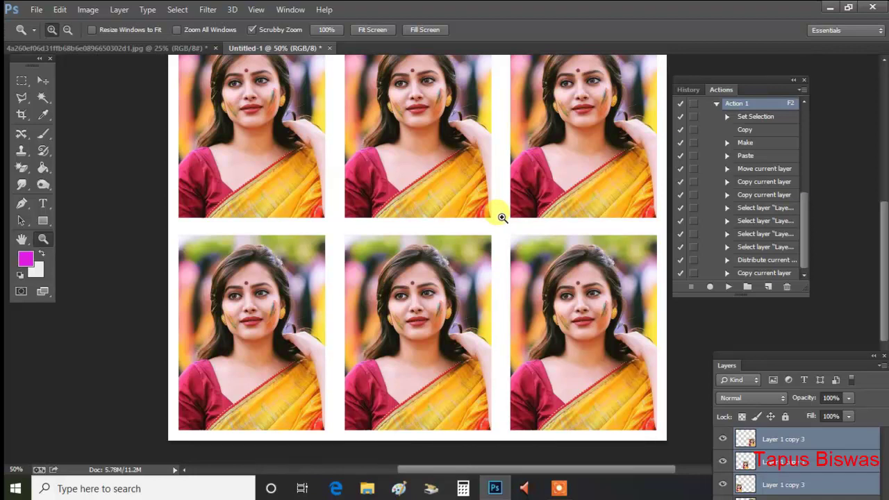
pyautogui.scroll(2, 291, 183)
pyautogui.scroll(1, 290, 184)
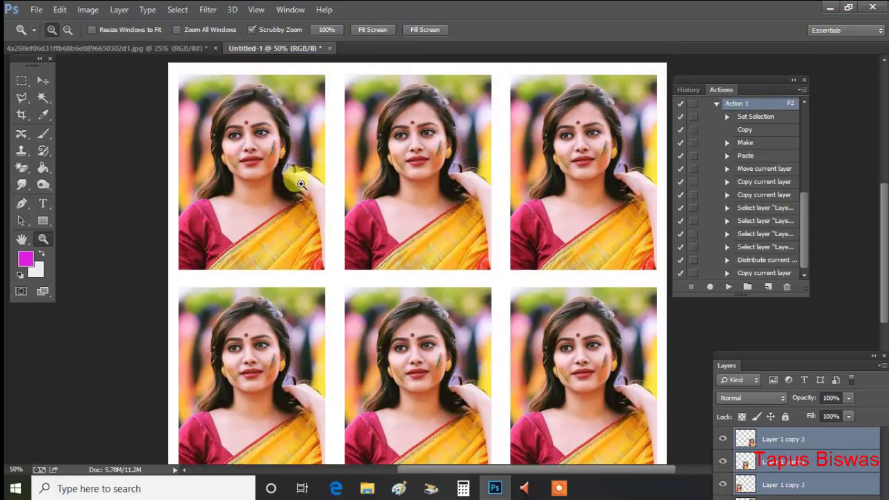